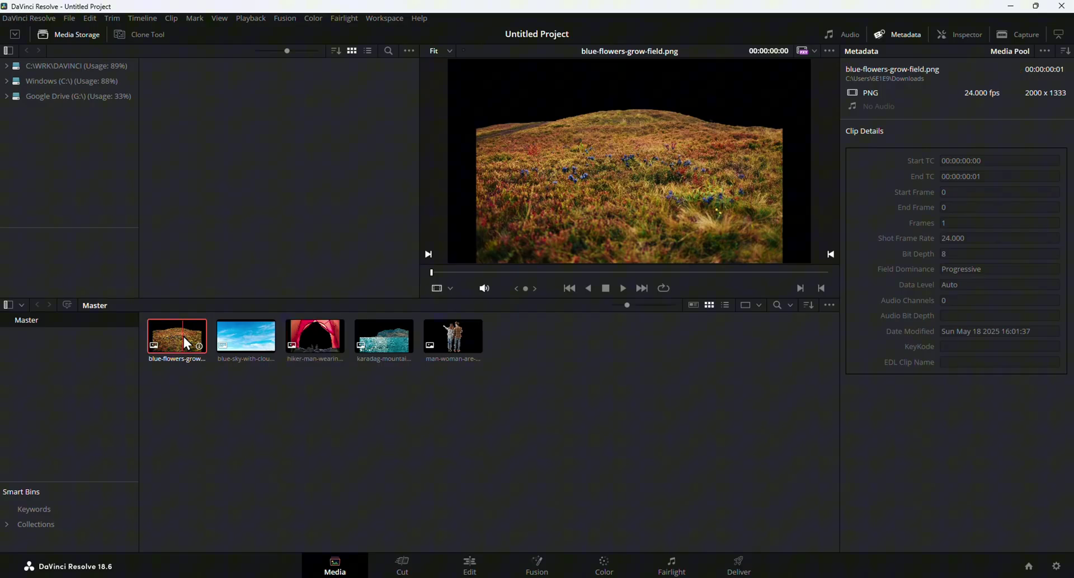
Step: Preview the sky, tent, mountain lake and couple images, then switch to the Cut page
click(241, 332)
click(317, 334)
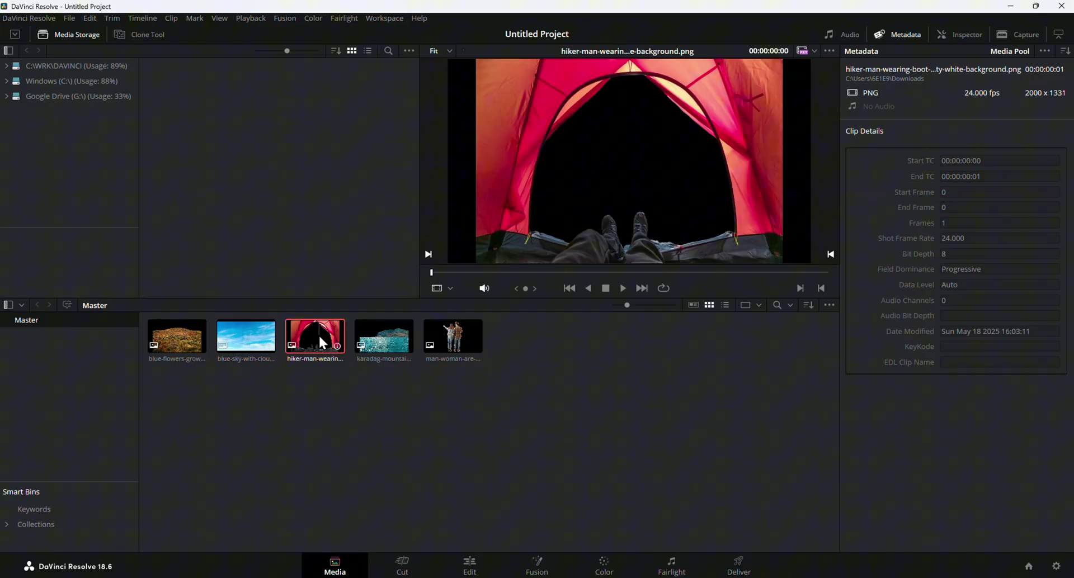
click(384, 336)
click(455, 337)
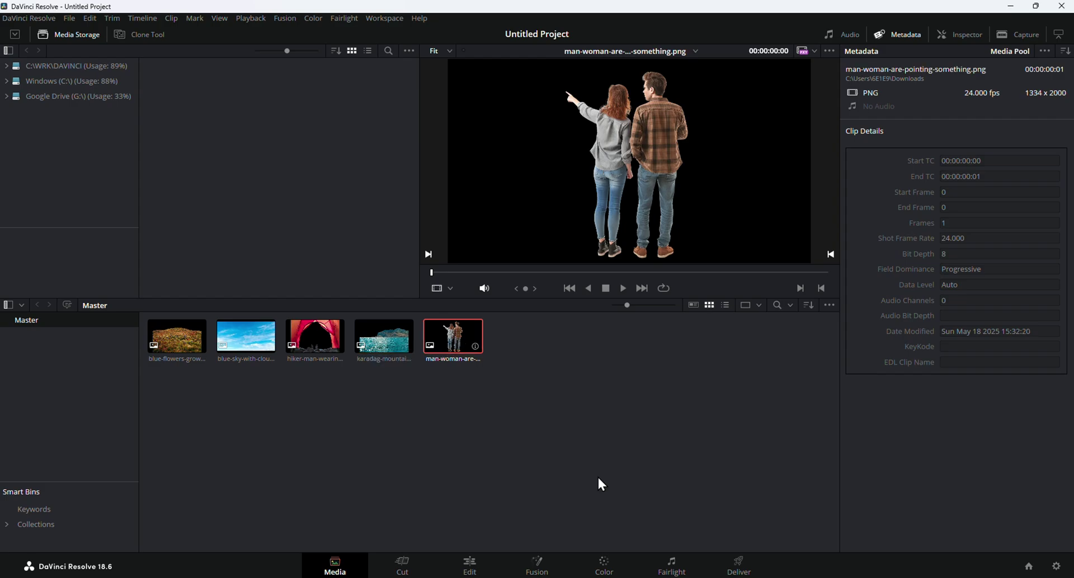
click(404, 566)
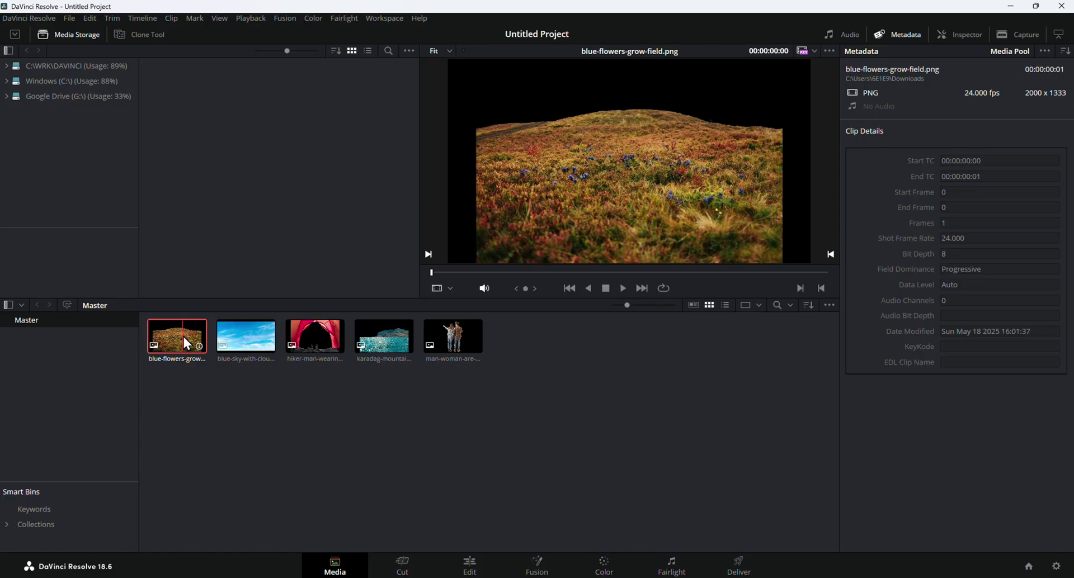
Step: Preview the four images again on the Cut page and open a stock photo's detail view
click(252, 335)
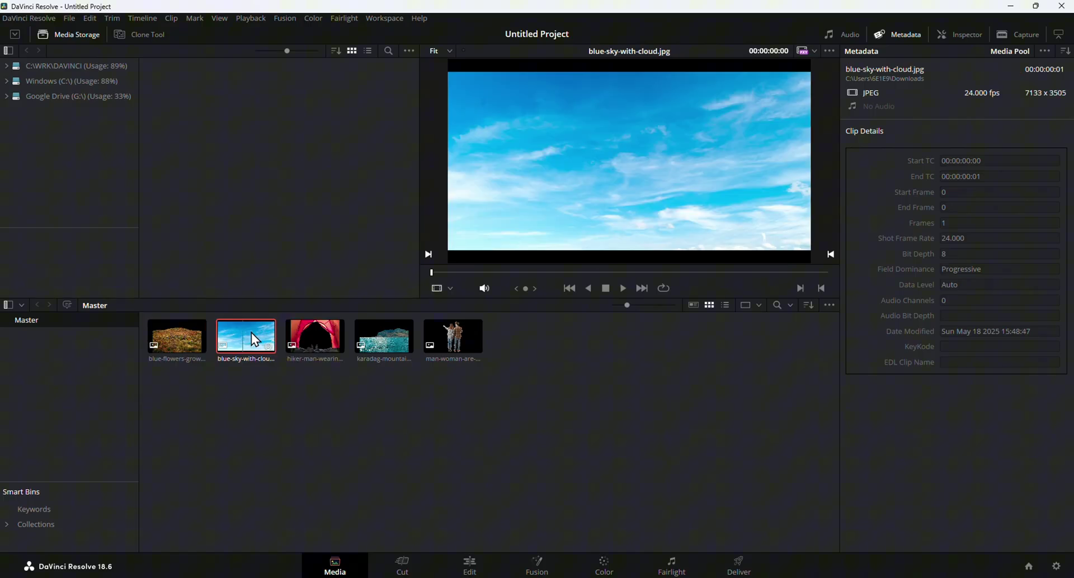
click(318, 334)
click(383, 337)
click(453, 337)
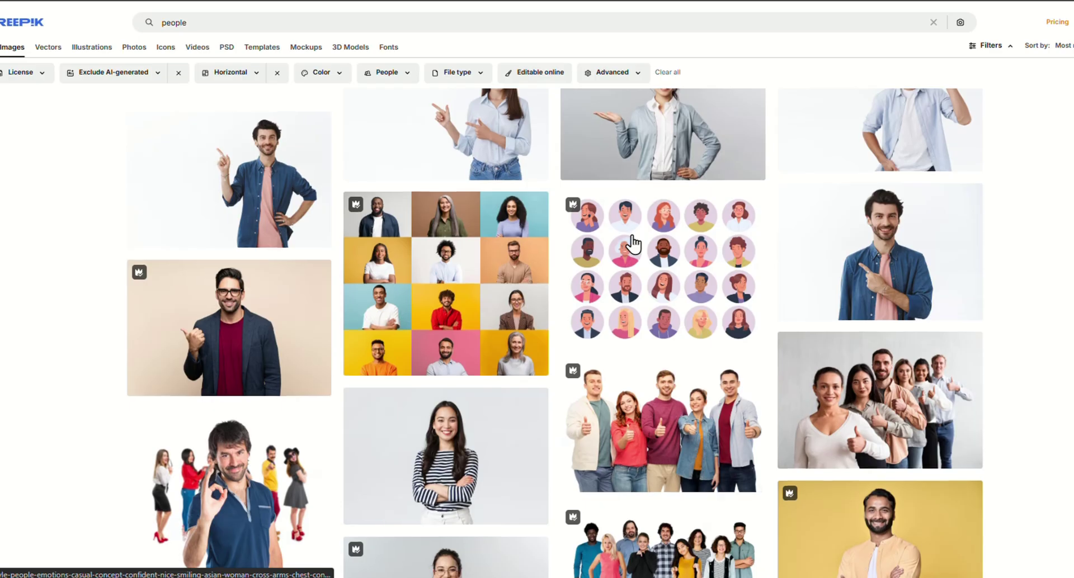
scroll(630, 243, down, 2)
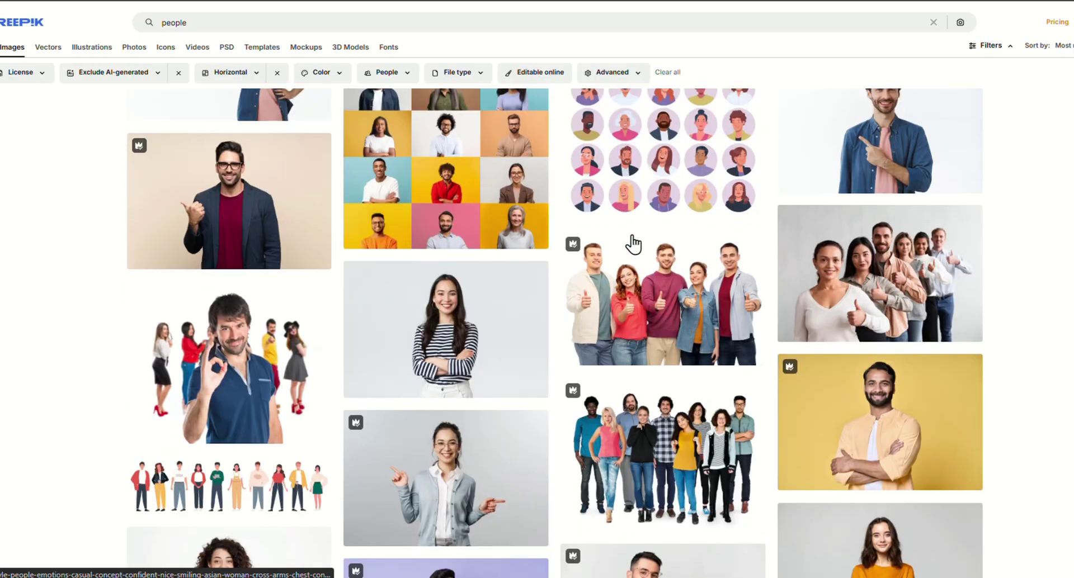
click(804, 297)
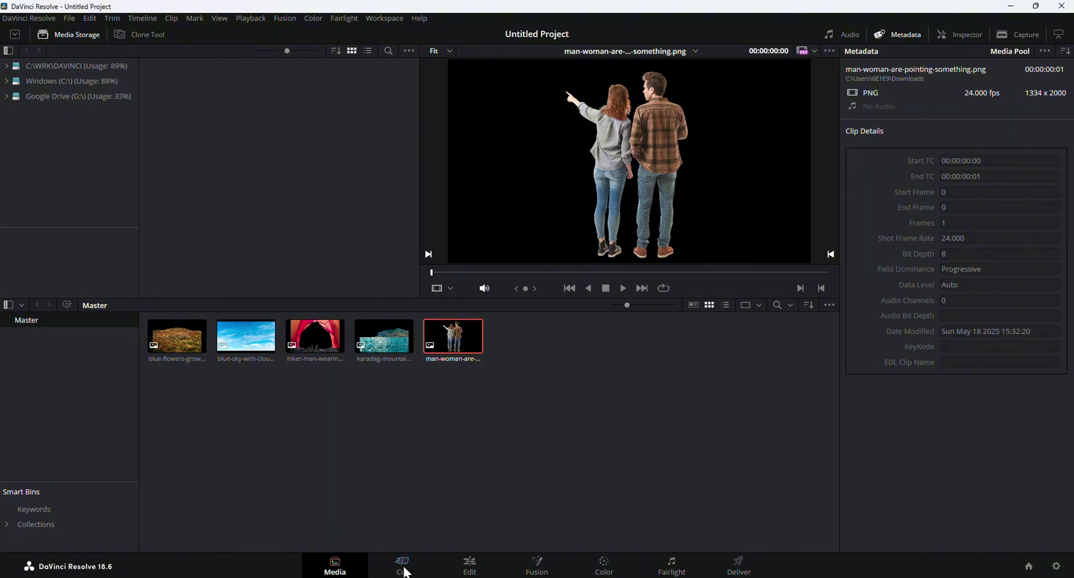
Step: Tour the Cut, Edit, Fusion, Color, Fairlight and Deliver pages, ending back on Cut
click(405, 570)
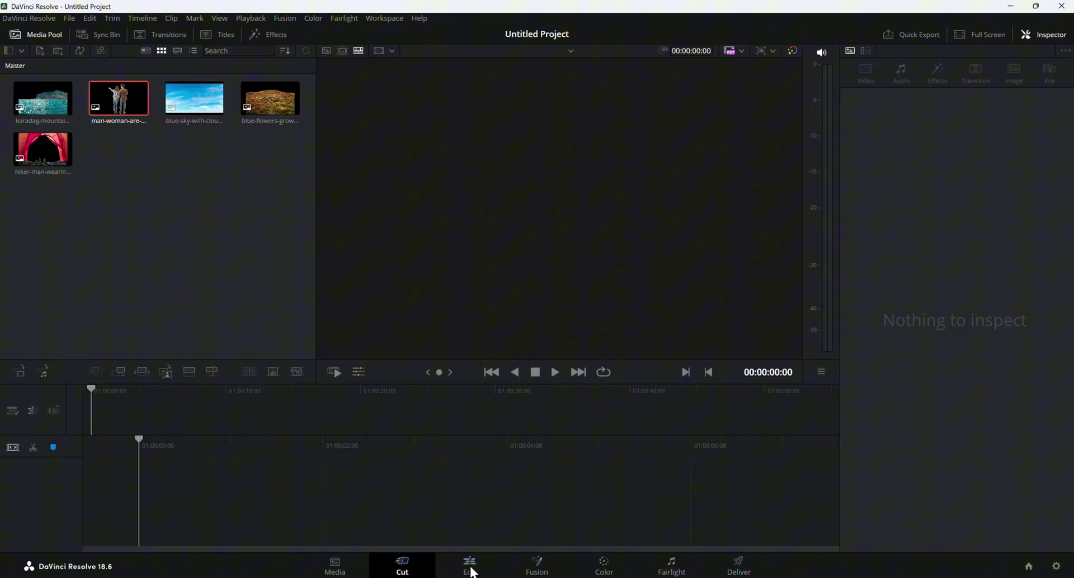
click(472, 569)
click(536, 570)
click(604, 569)
click(674, 570)
click(739, 567)
click(402, 567)
Step: Stack the sky and mountain lake images on the timeline and enlarge the lake to fill the frame
drag(195, 98, 163, 487)
mouse_move(42, 100)
mouse_down()
mouse_move(129, 403)
mouse_move(96, 401)
mouse_up()
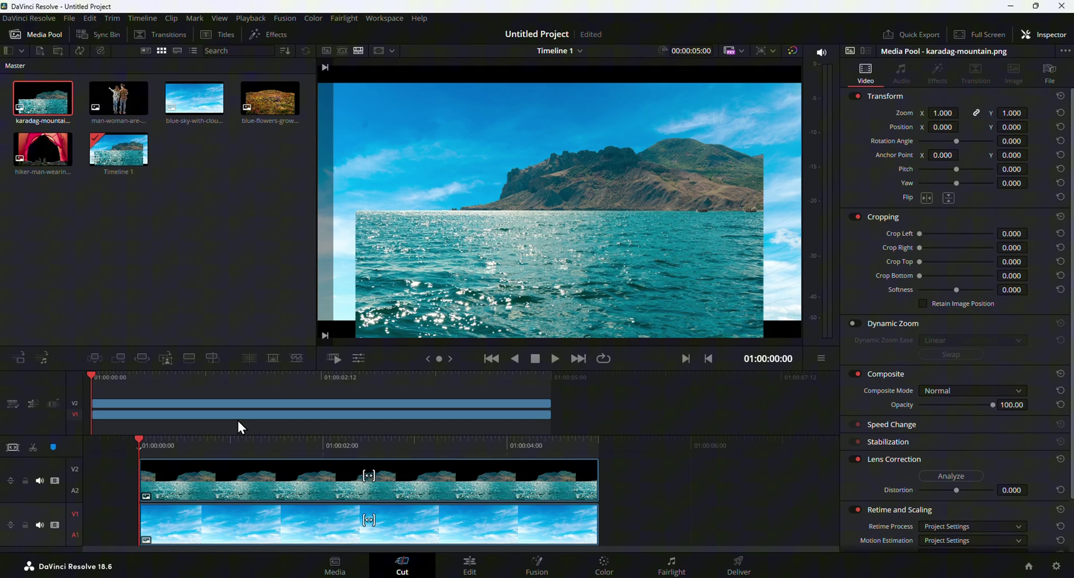
click(402, 317)
drag(923, 112, 941, 111)
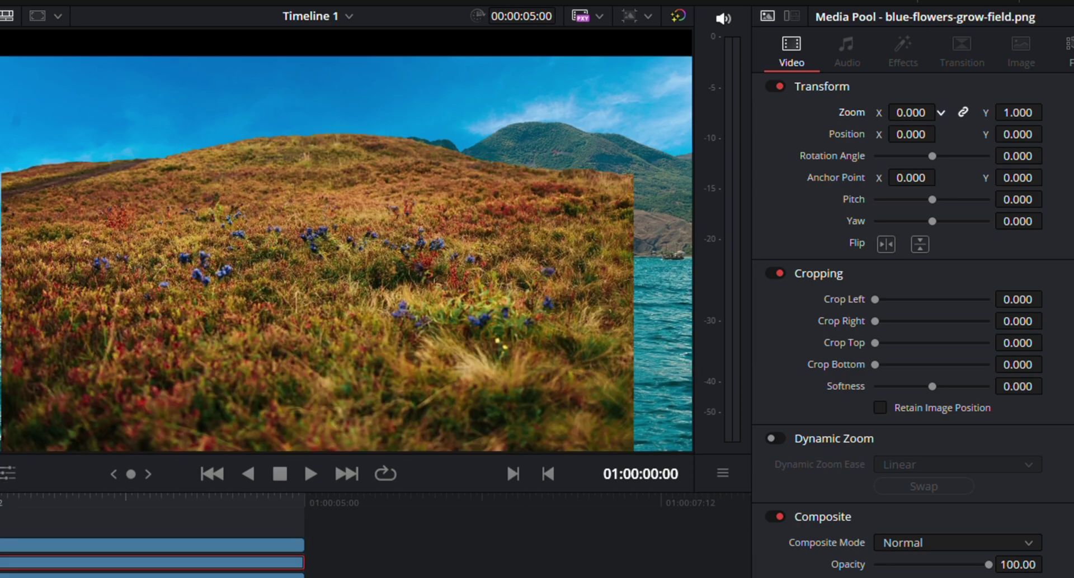
Step: Stretch the flower field across the bottom, shrink the couple onto it, and add the tent on top
drag(911, 112, 1048, 133)
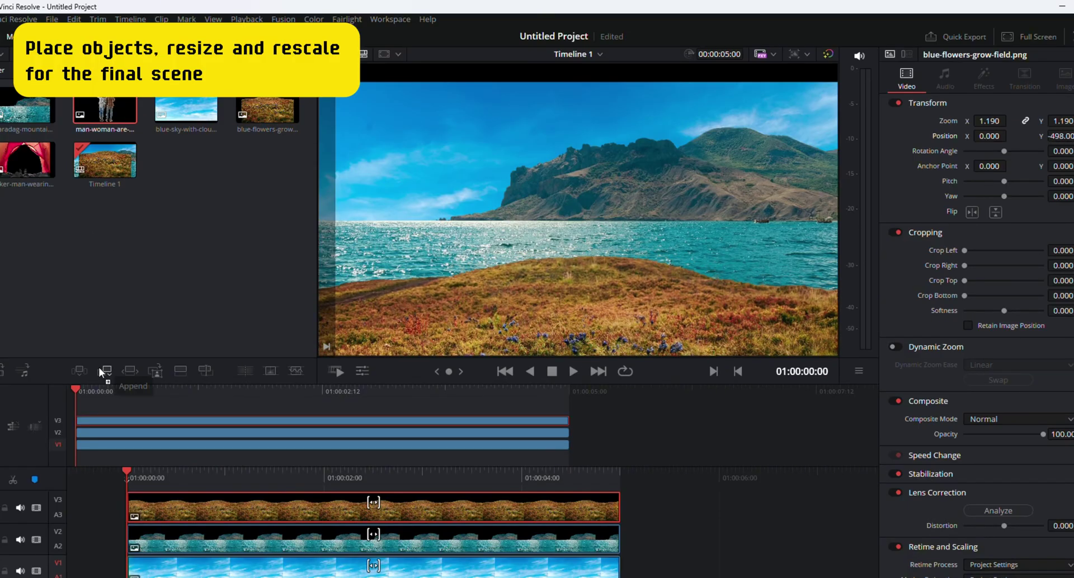
drag(989, 121, 951, 121)
drag(1060, 135, 1040, 136)
drag(579, 235, 660, 240)
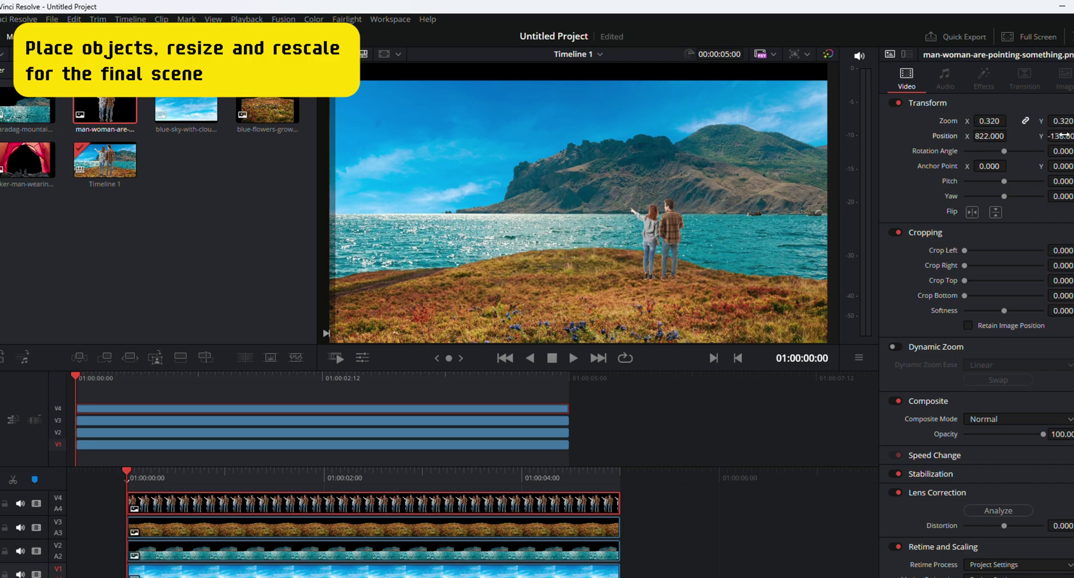
drag(17, 173, 615, 203)
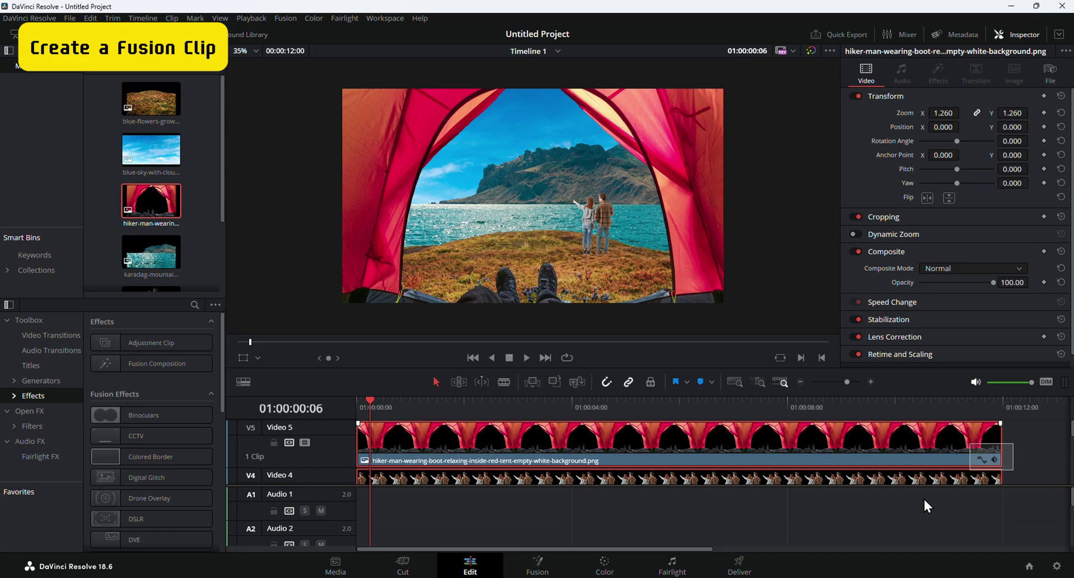
Step: Merge the five stacked clips into a Fusion clip and select MediaIn1 on the Fusion page
scroll(927, 506, down, 3)
drag(655, 521, 548, 472)
right_click(548, 469)
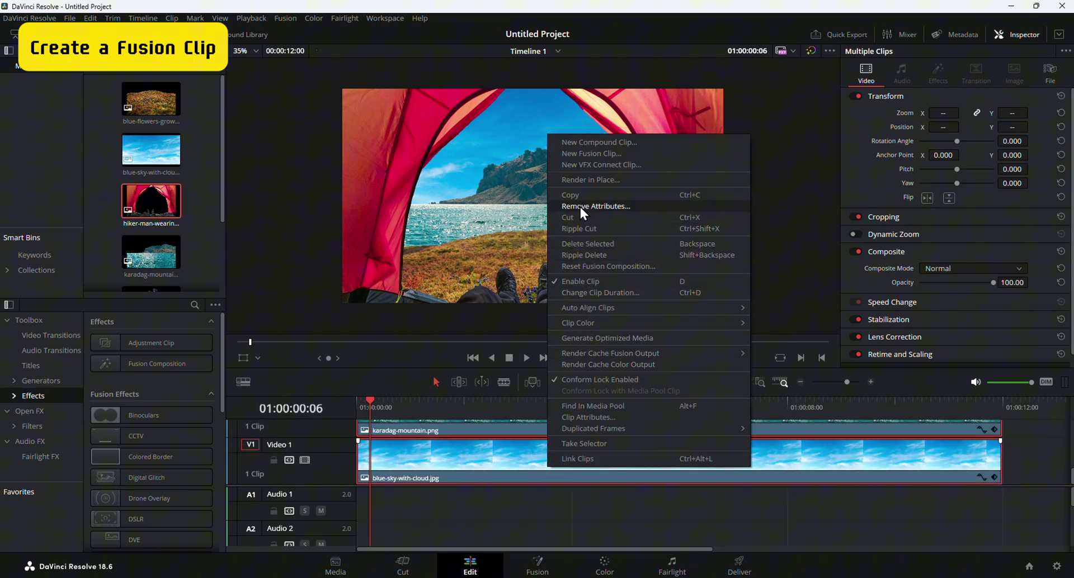
click(586, 154)
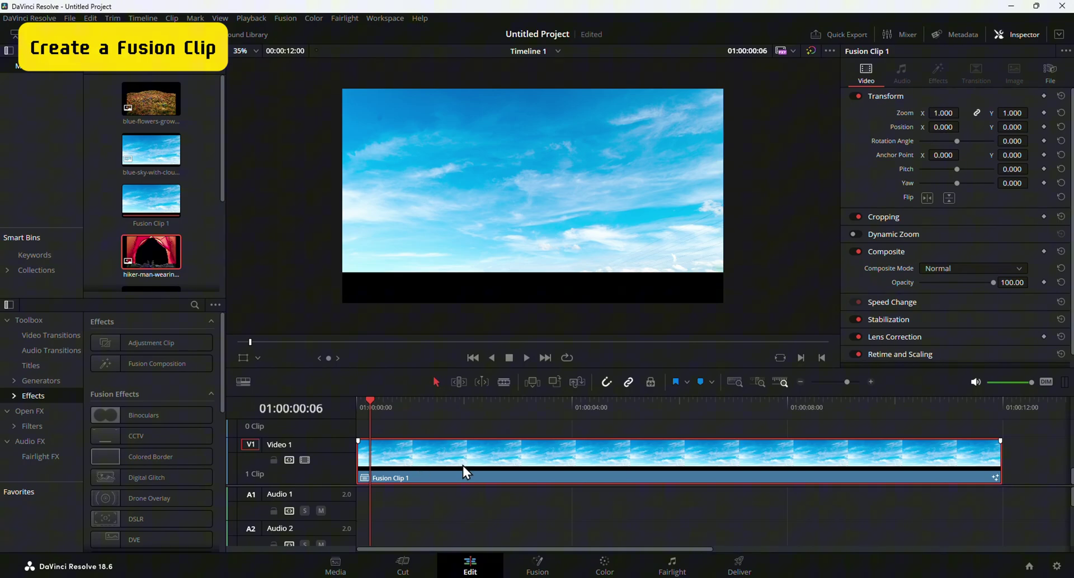
click(537, 564)
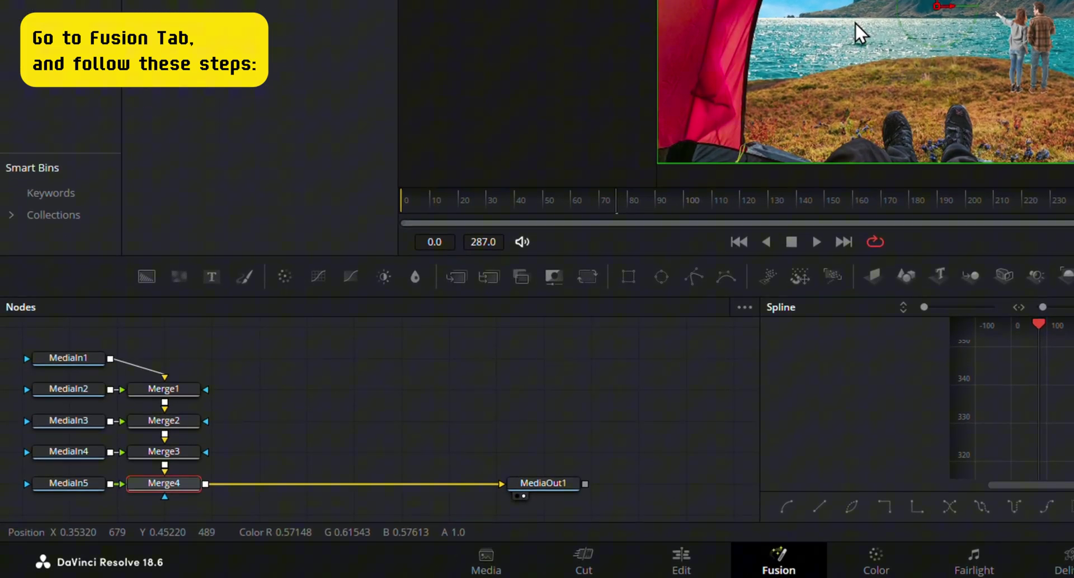
click(75, 357)
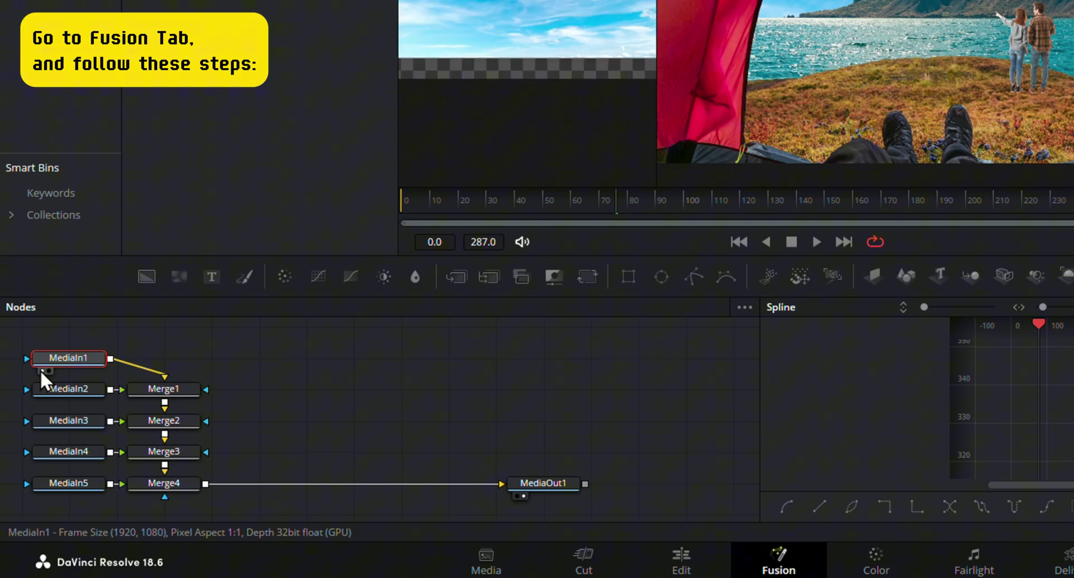
Step: Delete the four merge nodes and rename the inputs, starting with sky and ocean
click(43, 401)
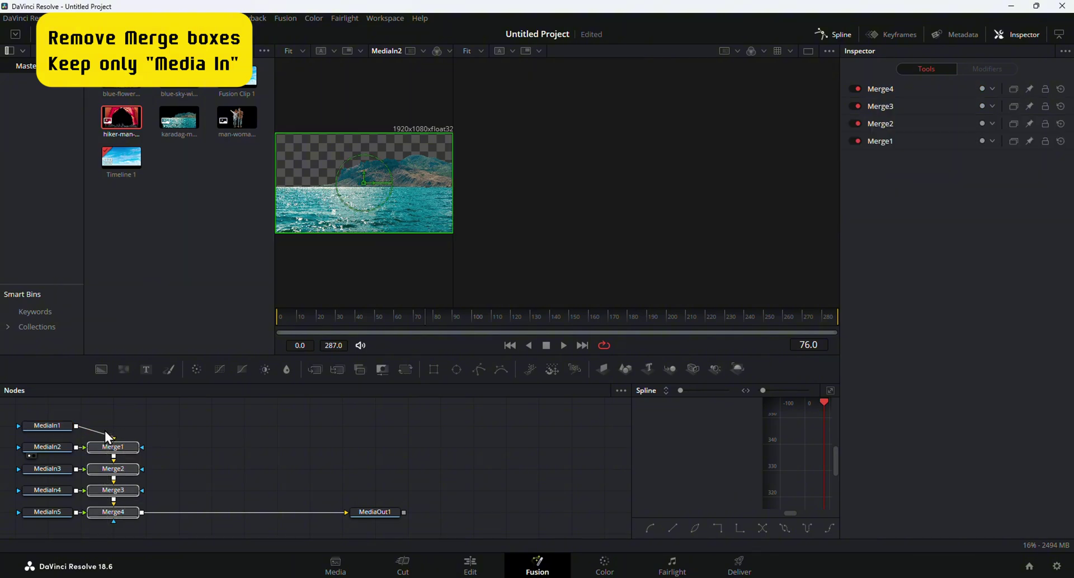
key(Delete)
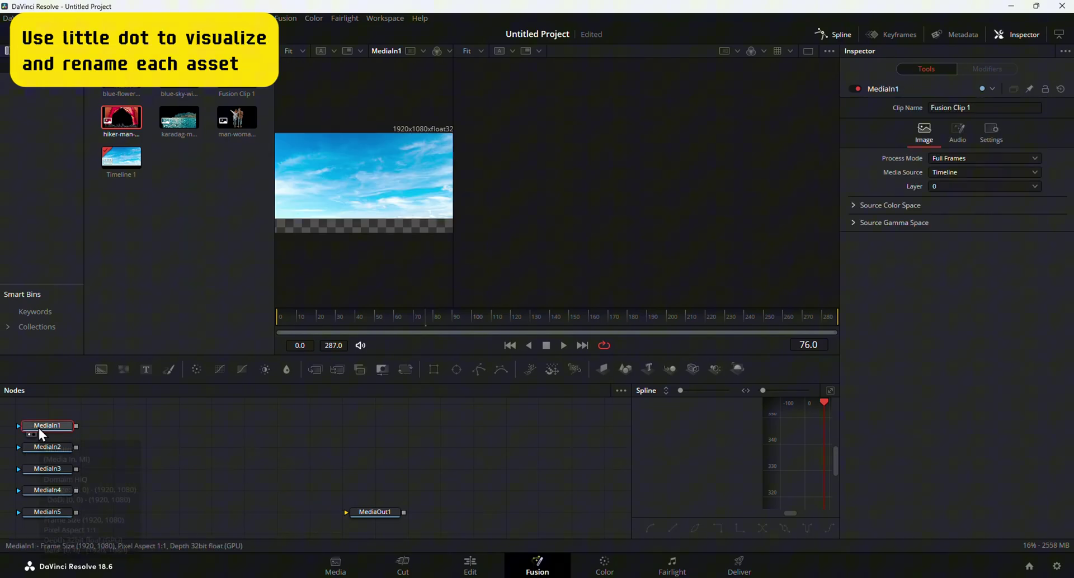
key(F2)
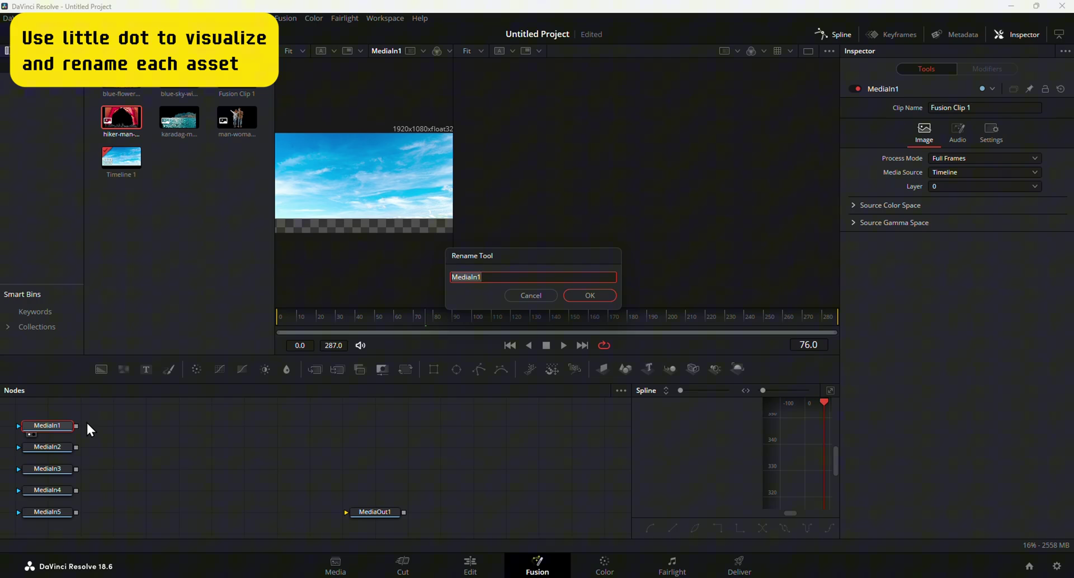
text(sky)
key(Return)
click(41, 447)
key(F2)
text(ocean)
key(Return)
click(45, 469)
Step: Give the sky, ocean, cliff, people and tent inputs each a 3D image plane
click(42, 492)
click(42, 512)
click(52, 448)
click(601, 368)
click(63, 469)
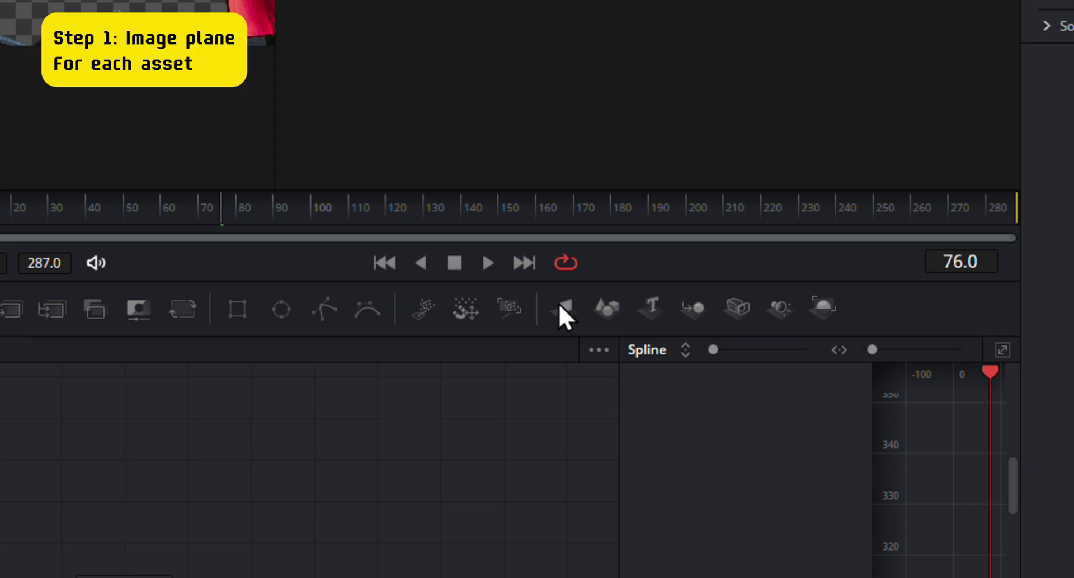
click(561, 307)
click(72, 476)
click(910, 302)
click(85, 514)
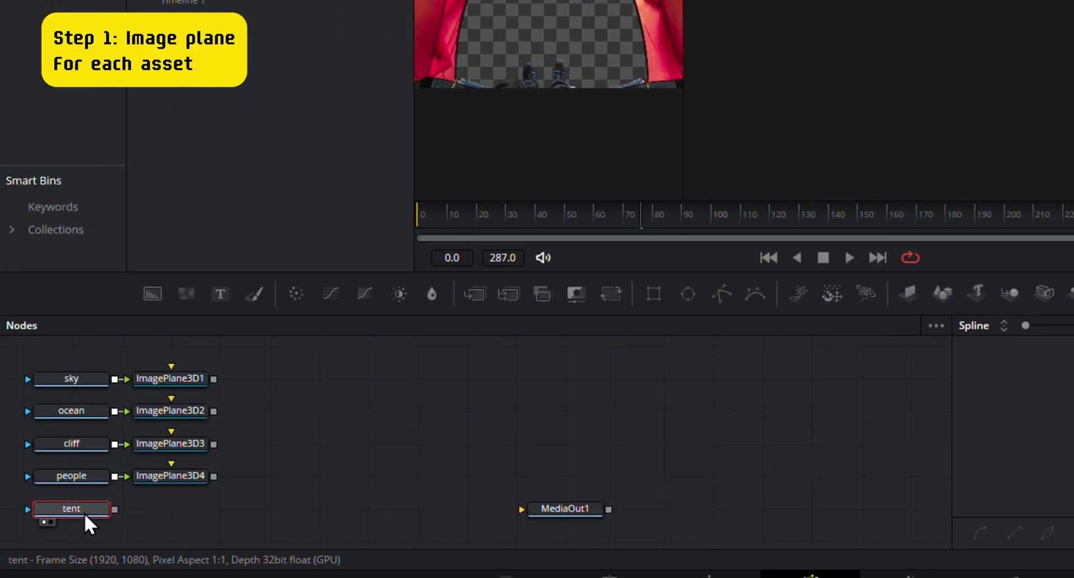
click(909, 293)
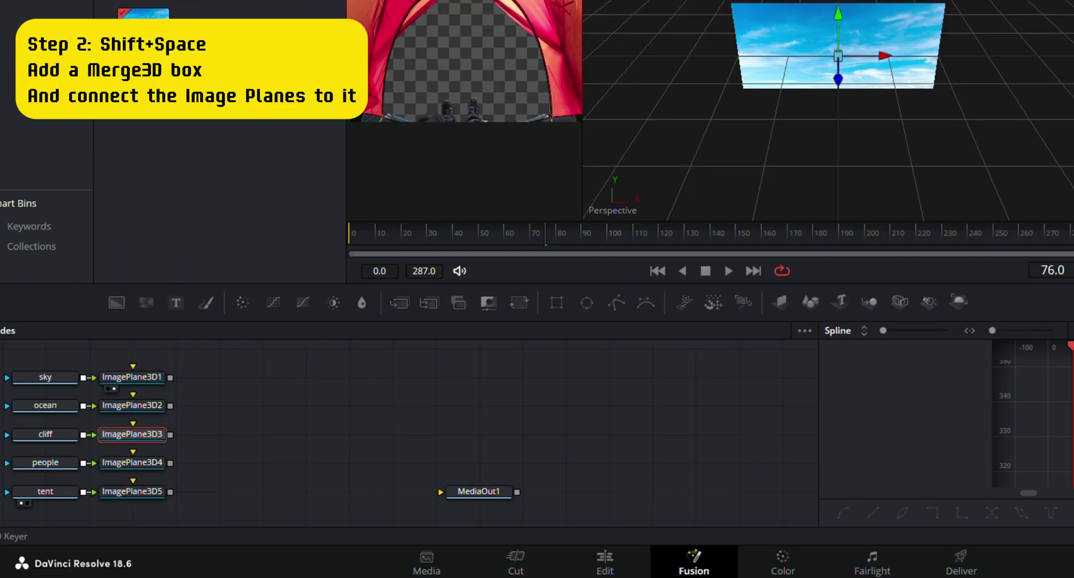
Step: Add a Merge3D node and connect the image planes into it
key(shift+space)
text(merge)
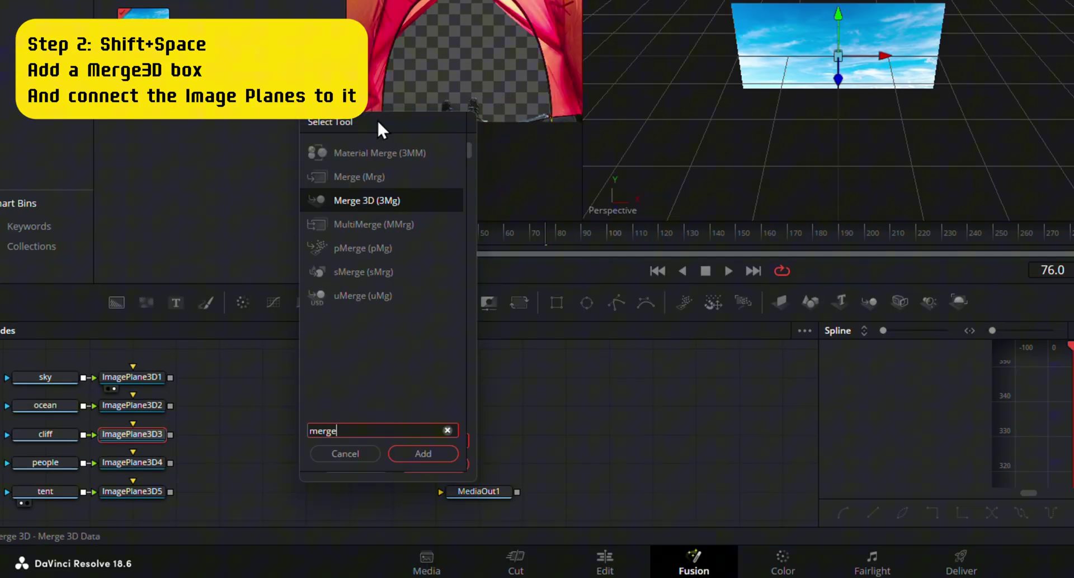
click(372, 199)
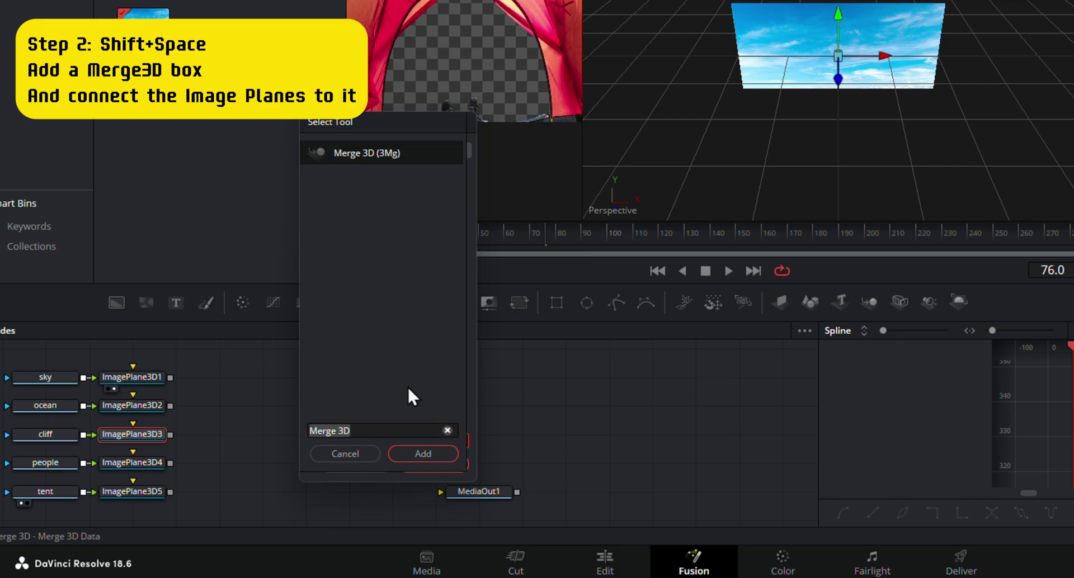
click(426, 455)
drag(223, 435, 281, 435)
drag(170, 378, 276, 434)
drag(170, 405, 277, 434)
drag(170, 463, 276, 434)
drag(170, 492, 277, 435)
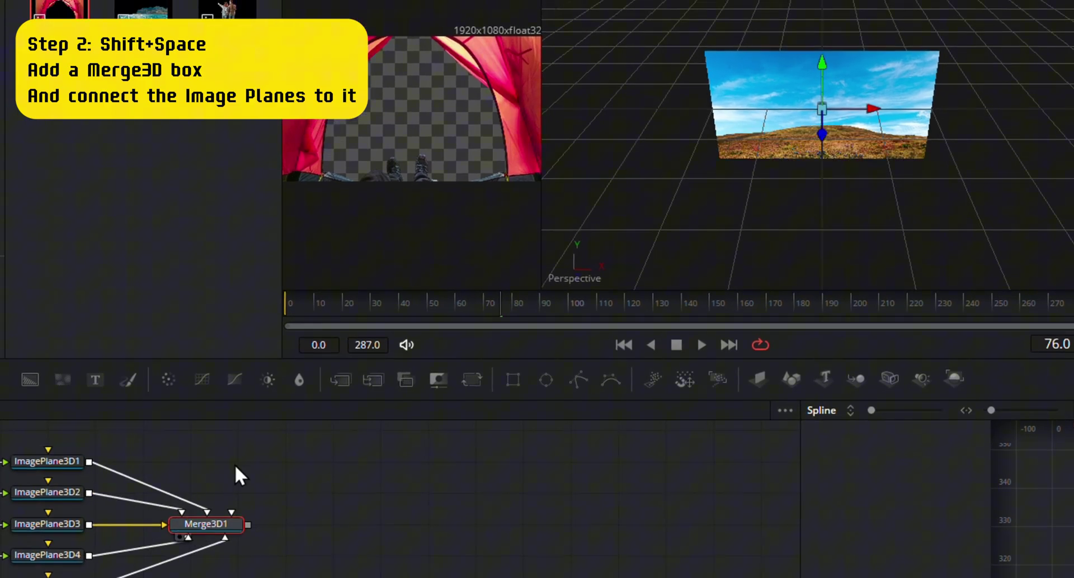
Step: Add a Renderer3D after Merge3D1 and feed its output into MediaOut1
key(shift+space)
text(rende)
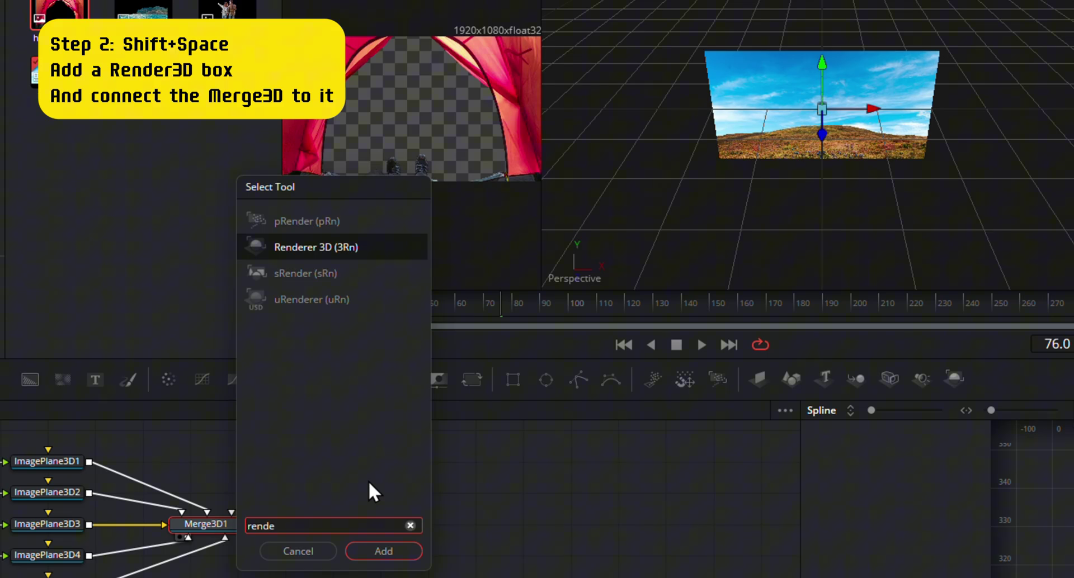
text(r)
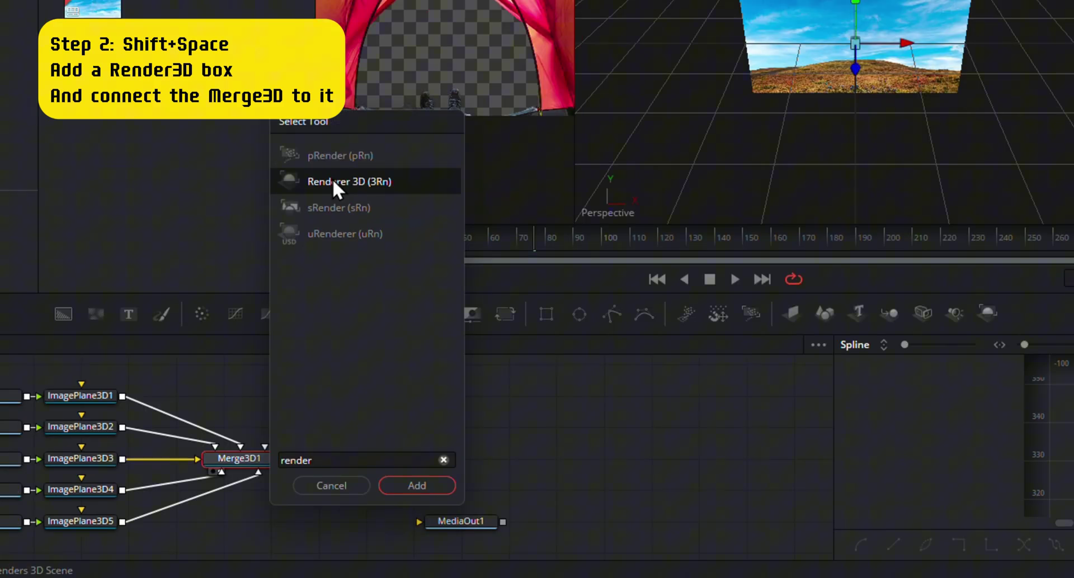
click(300, 248)
click(383, 551)
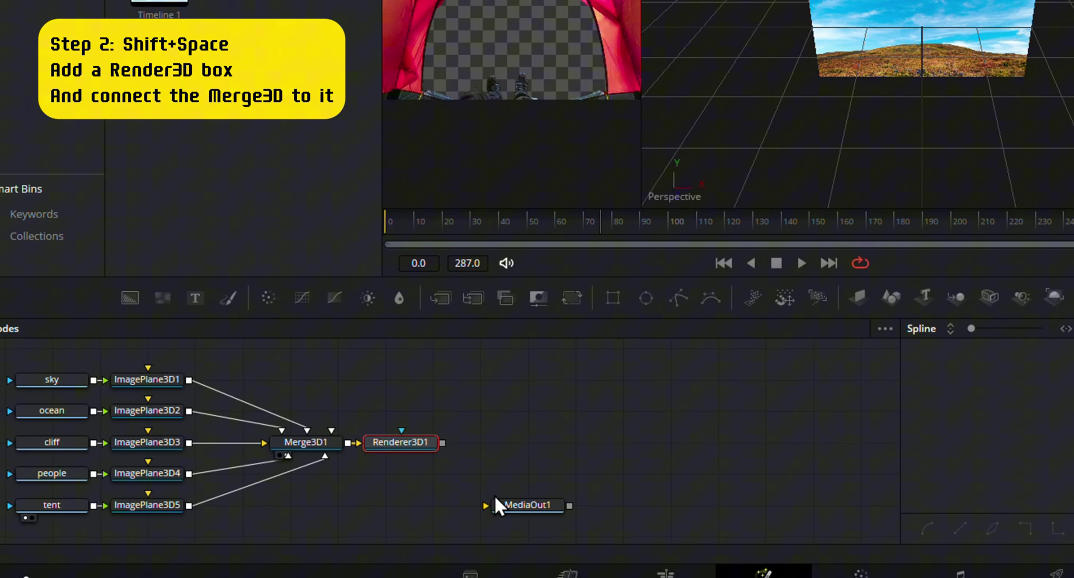
drag(513, 506, 514, 453)
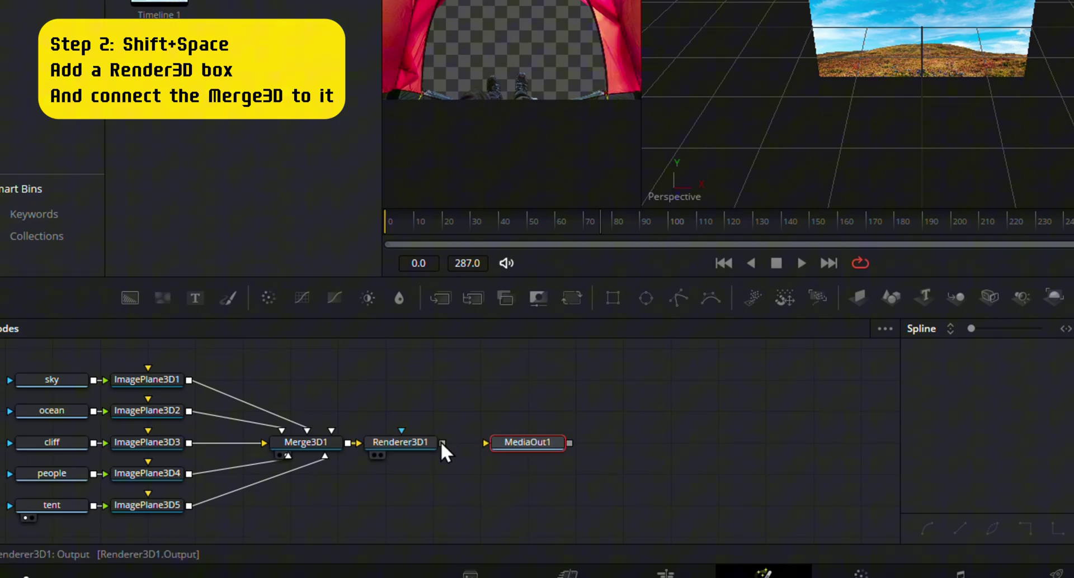
drag(443, 444, 530, 452)
Step: Add a Camera3D node to the graph
key(shift+space)
text(camer)
click(417, 143)
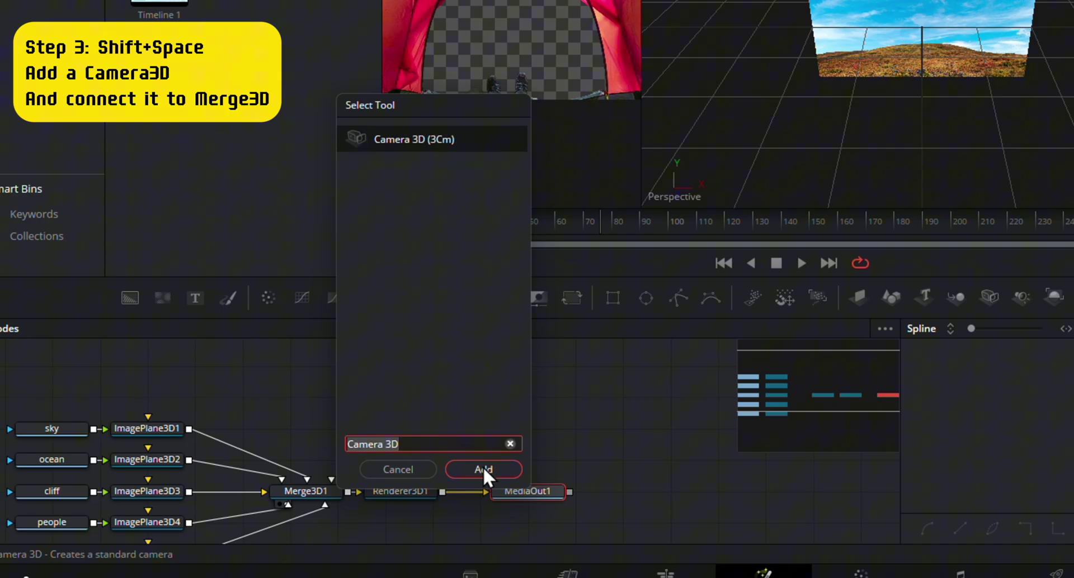
click(482, 469)
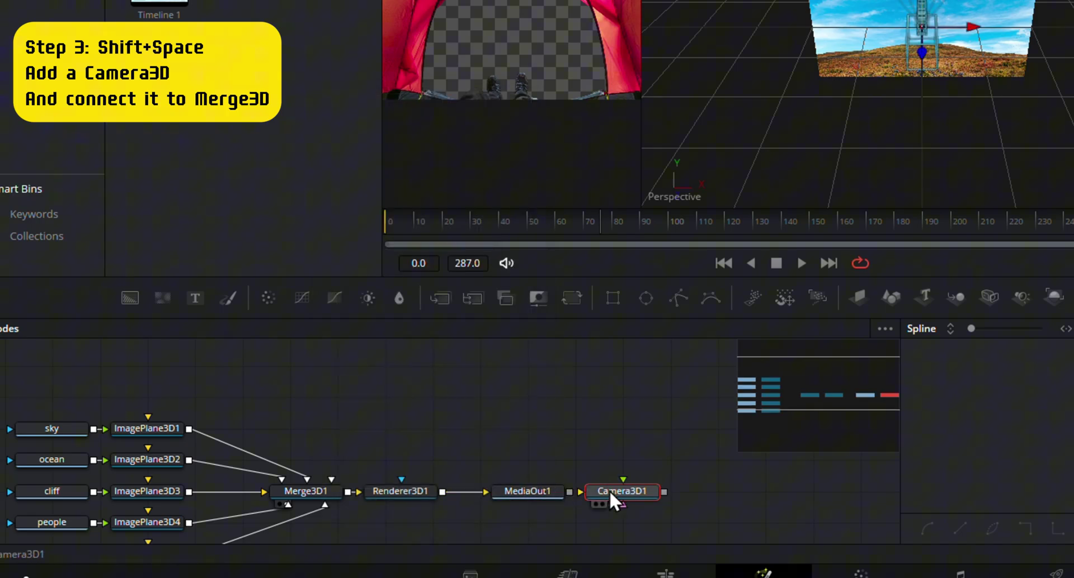
Step: Move Camera3D1 above Merge3D1 and wire its output into the merge
drag(609, 491, 387, 384)
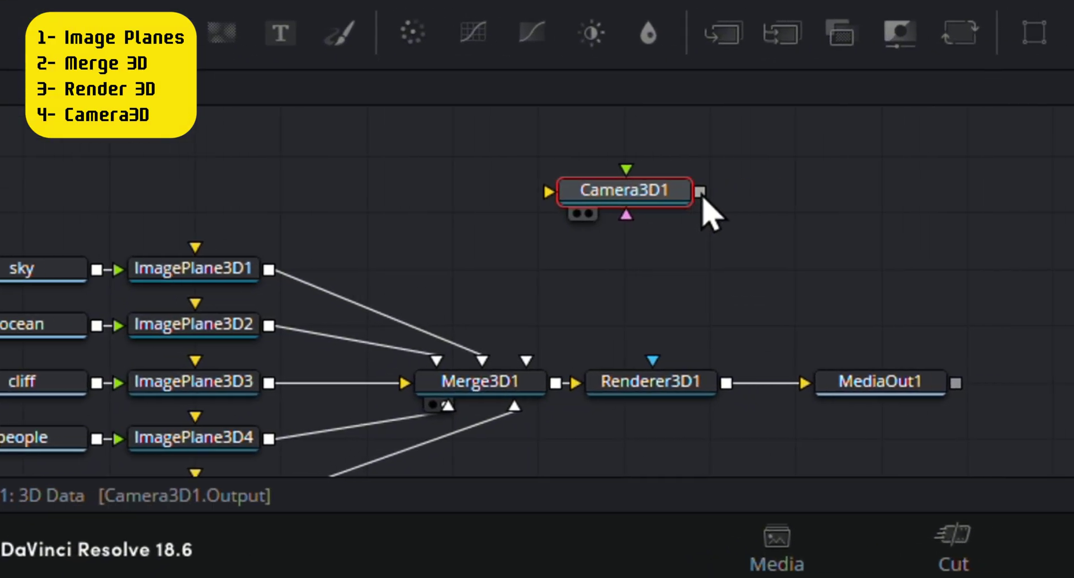
drag(428, 386, 344, 472)
drag(445, 348, 384, 380)
drag(289, 410, 291, 412)
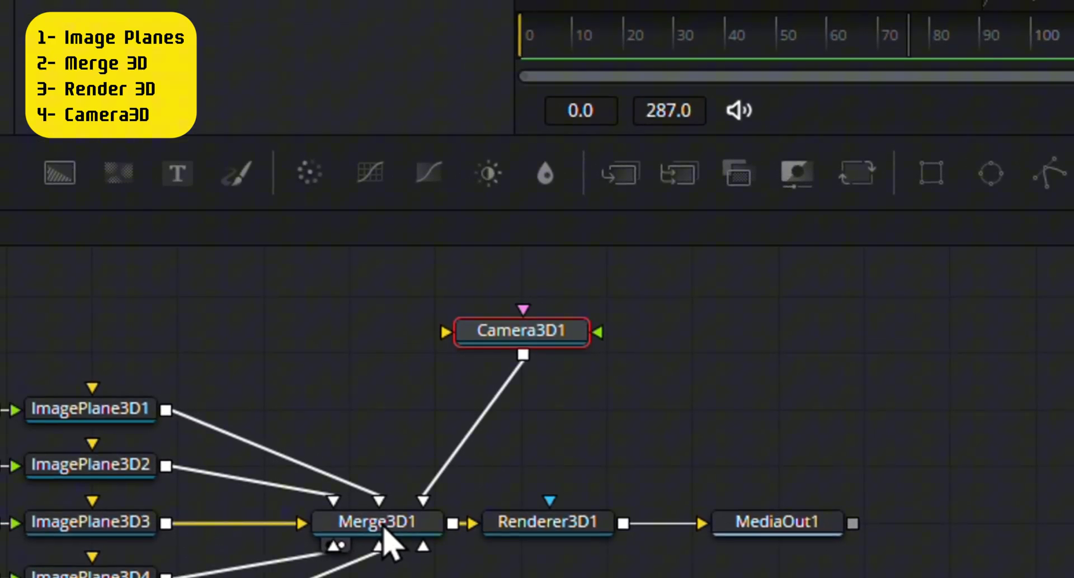
Step: Move the camera forward in depth and adjust its height in the 3D viewer
click(287, 433)
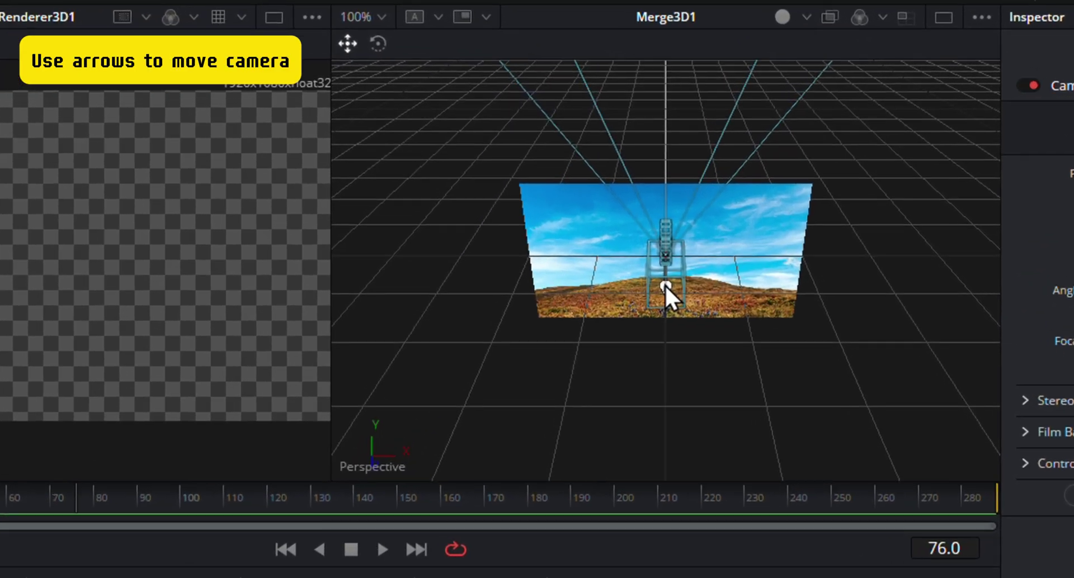
drag(657, 198, 653, 252)
mouse_move(877, 374)
mouse_down()
mouse_move(874, 414)
mouse_move(888, 379)
mouse_move(899, 551)
mouse_move(938, 453)
mouse_move(599, 342)
mouse_move(720, 343)
mouse_move(1048, 421)
mouse_up()
Step: Stagger the sky, tent and grass planes in depth and pull the camera back
click(872, 252)
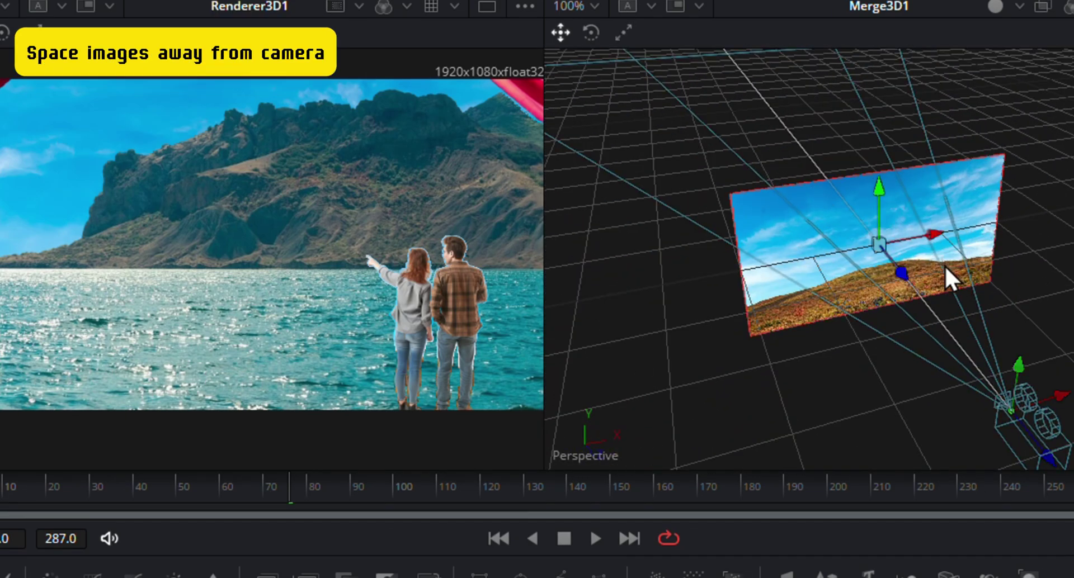
drag(901, 274, 862, 201)
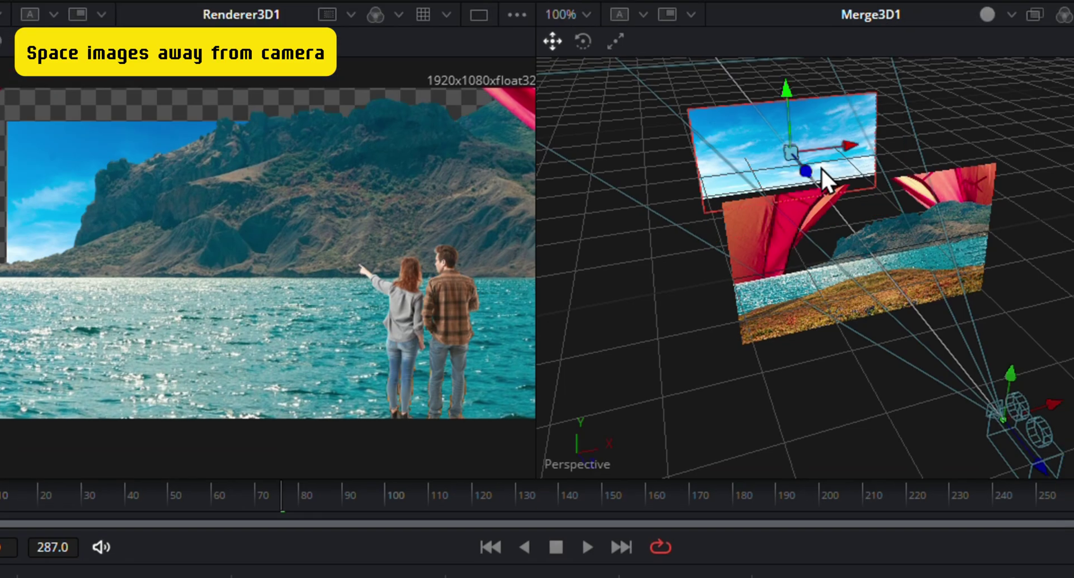
click(760, 239)
drag(873, 256, 849, 228)
click(918, 279)
mouse_move(921, 283)
mouse_down()
mouse_move(870, 267)
mouse_move(883, 270)
mouse_up()
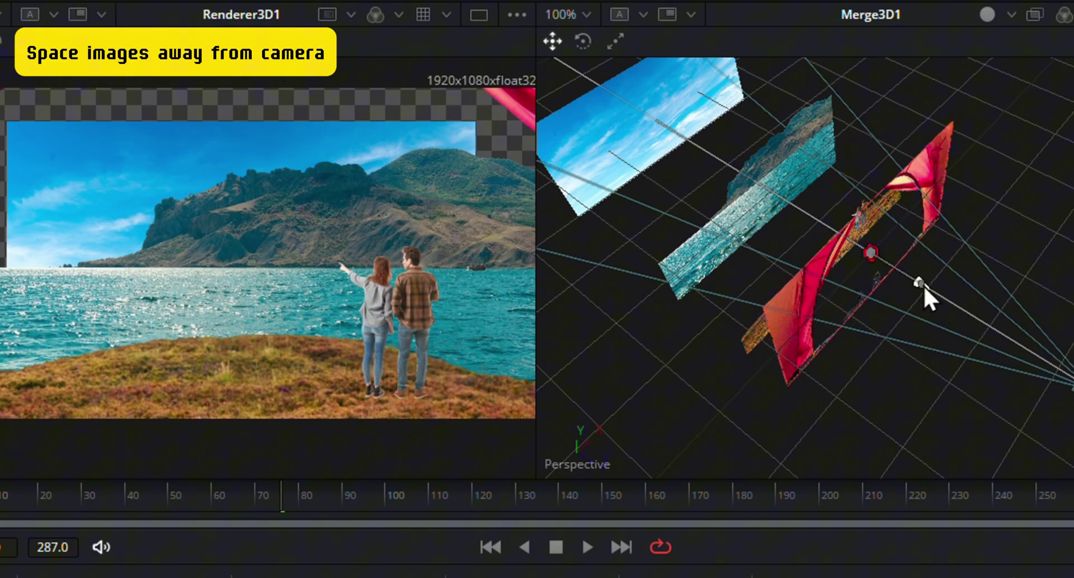
scroll(699, 254, down, 2)
drag(968, 296, 1018, 326)
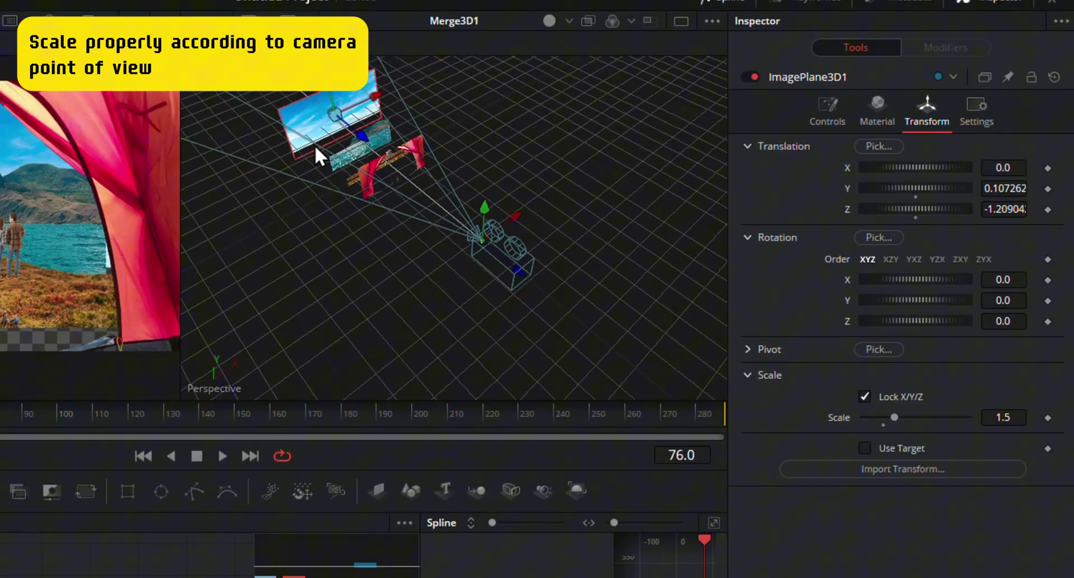
Step: Scale the sky image plane from 1.5 to 2.0 and reposition the camera
drag(893, 418, 910, 417)
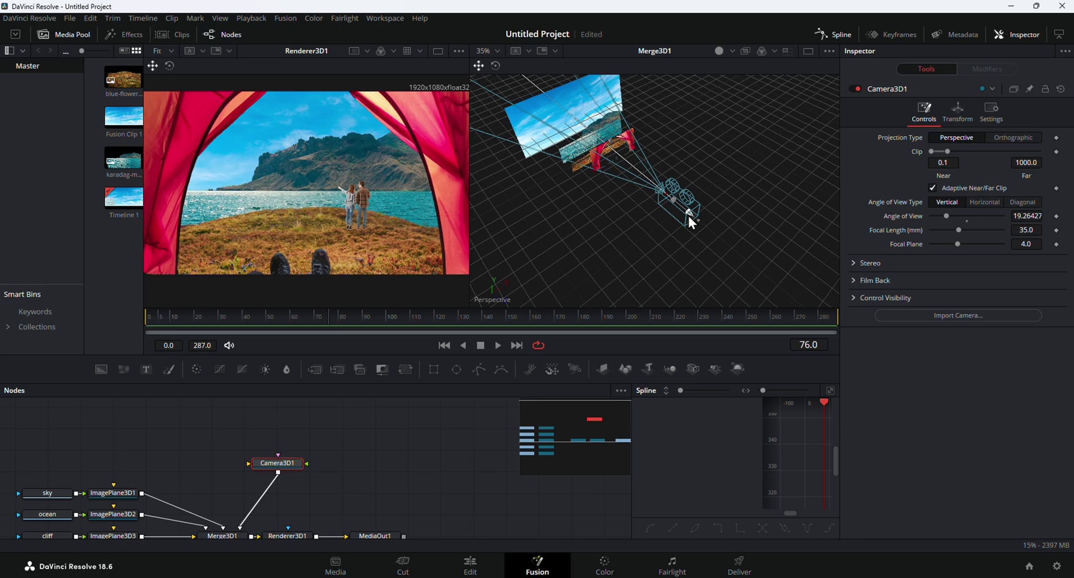
mouse_move(687, 213)
mouse_down()
mouse_move(629, 186)
mouse_move(664, 208)
mouse_move(676, 166)
mouse_up()
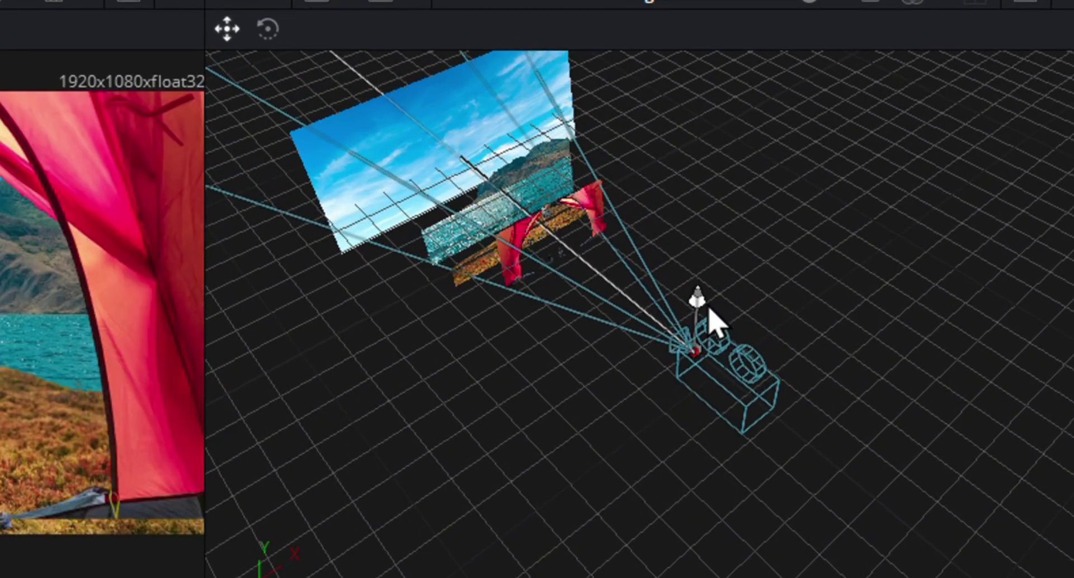
Step: Lower, tilt and turn the camera so the tent opening frames the lake and couple
mouse_move(710, 316)
mouse_down()
mouse_move(820, 296)
mouse_move(678, 355)
mouse_move(692, 351)
mouse_up()
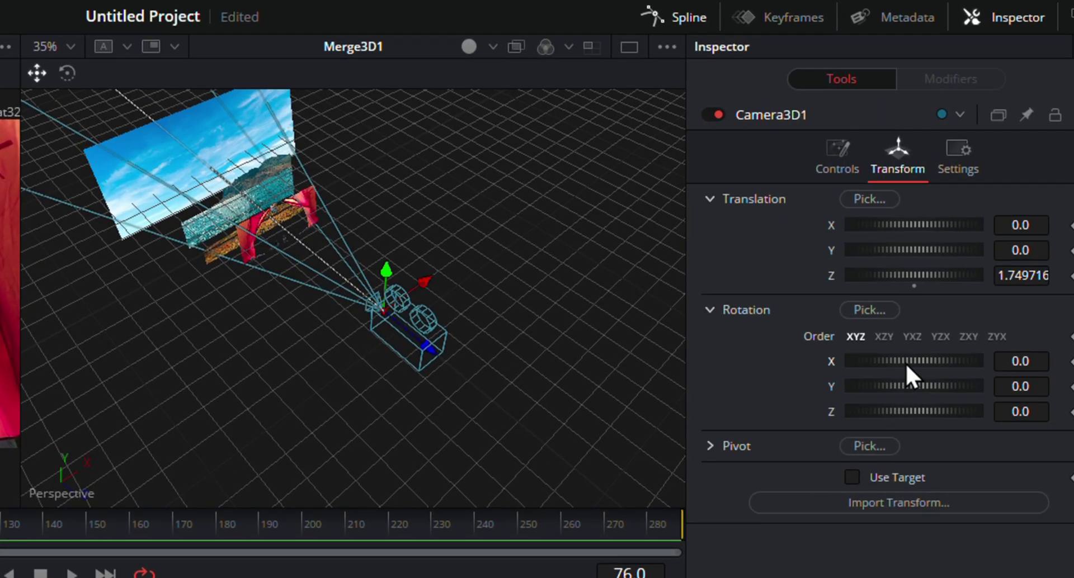
drag(905, 361, 909, 364)
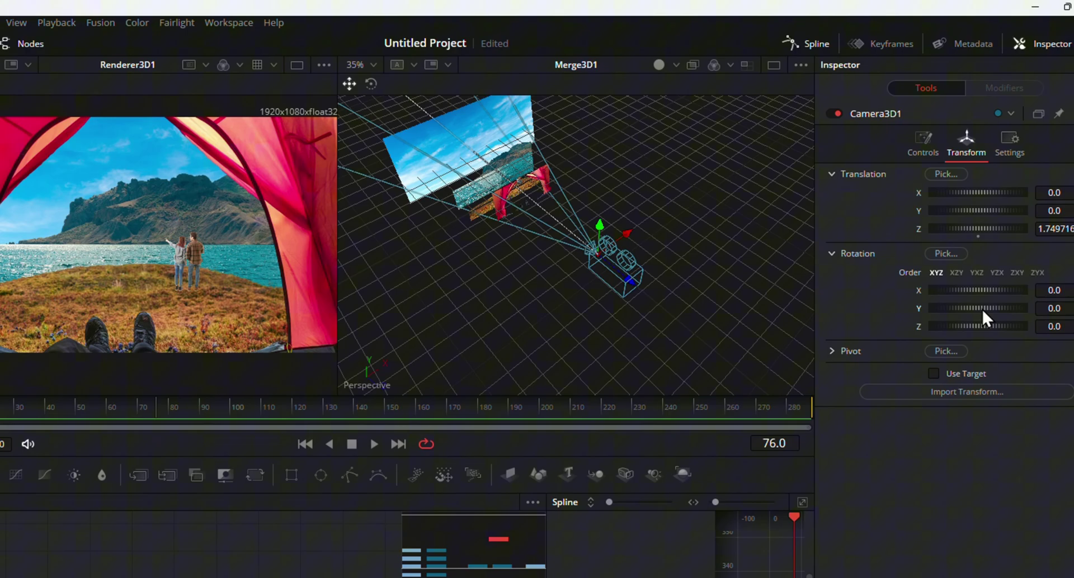
drag(972, 294, 983, 331)
Step: At the first frame, keyframe the camera's X, Y and Z translation and set its start position
click(403, 563)
mouse_move(430, 444)
mouse_down()
mouse_move(290, 460)
mouse_move(50, 465)
mouse_up()
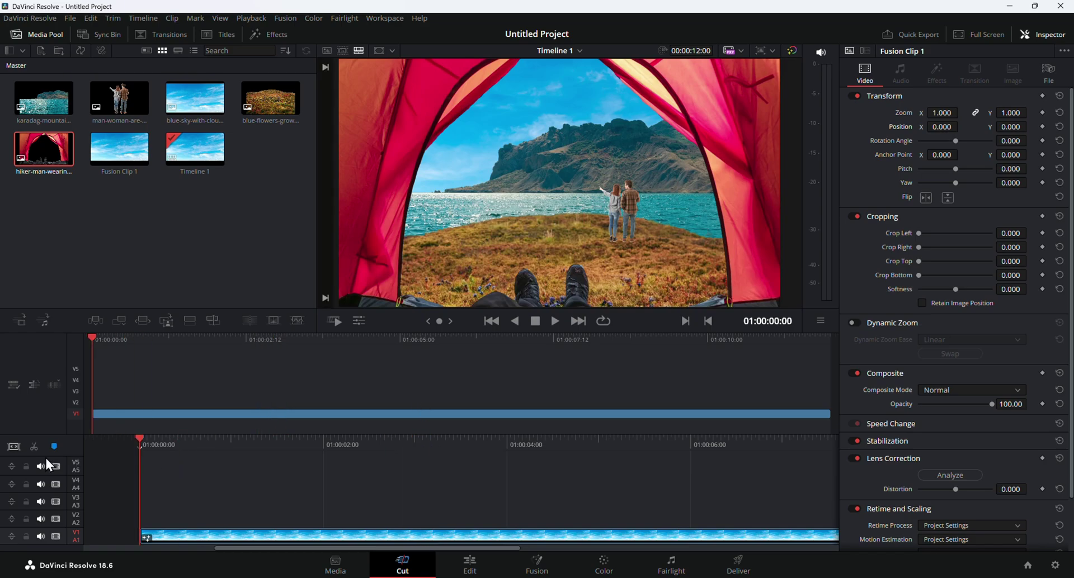
click(507, 574)
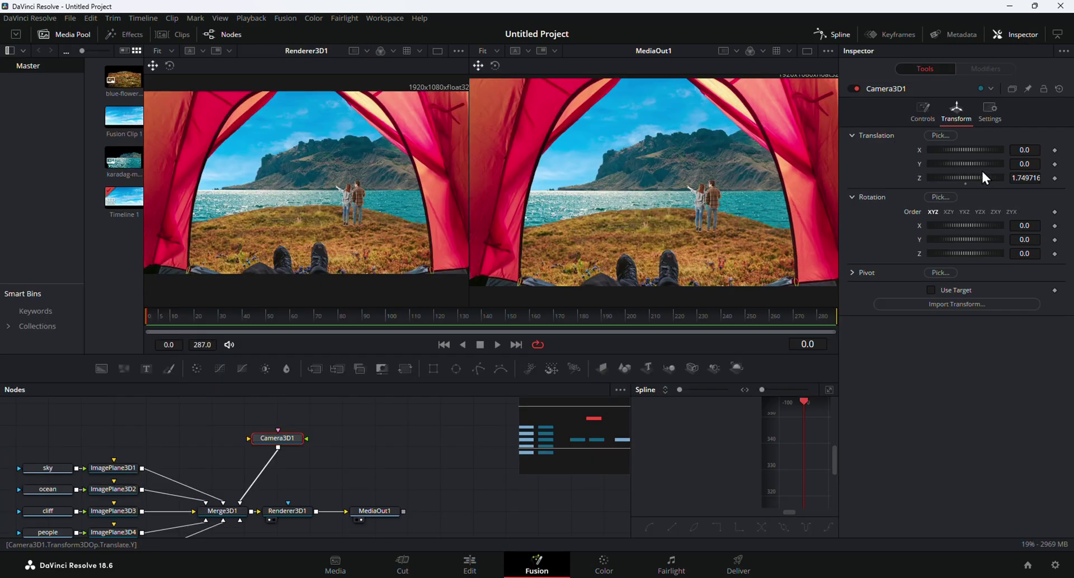
click(1054, 150)
click(1062, 227)
click(1062, 250)
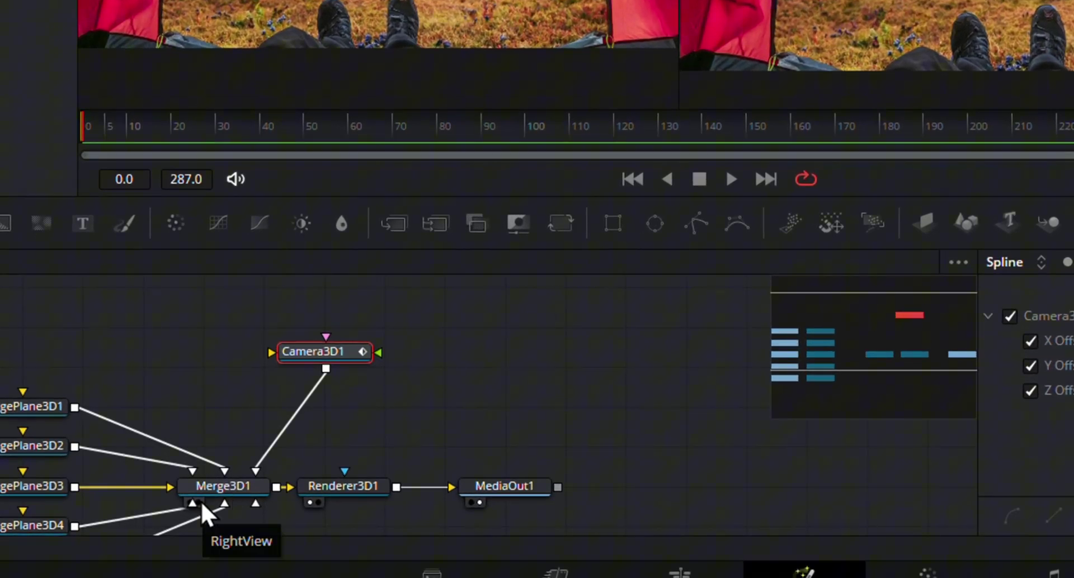
click(199, 502)
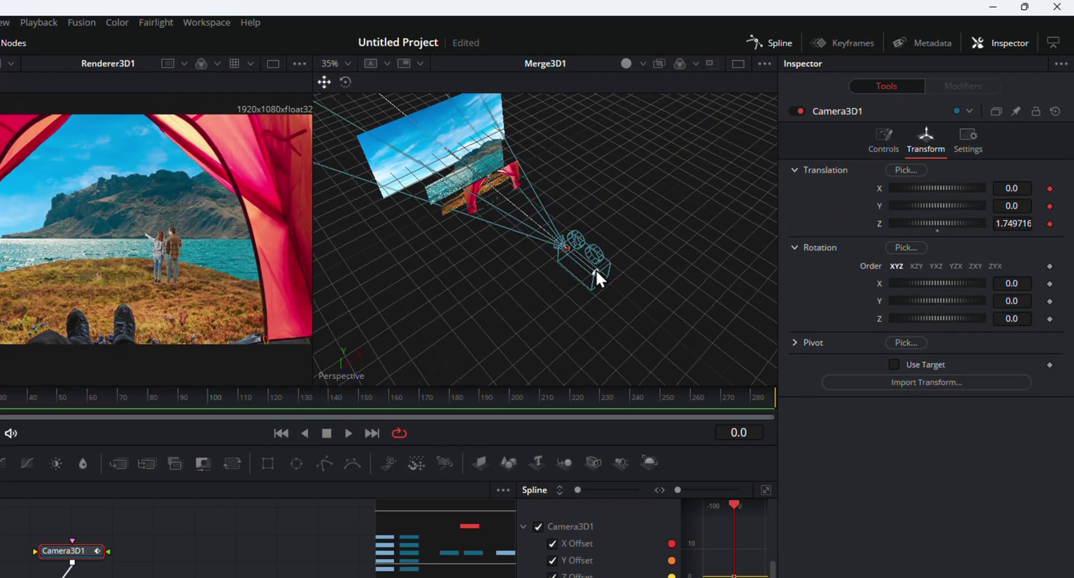
drag(596, 270, 504, 190)
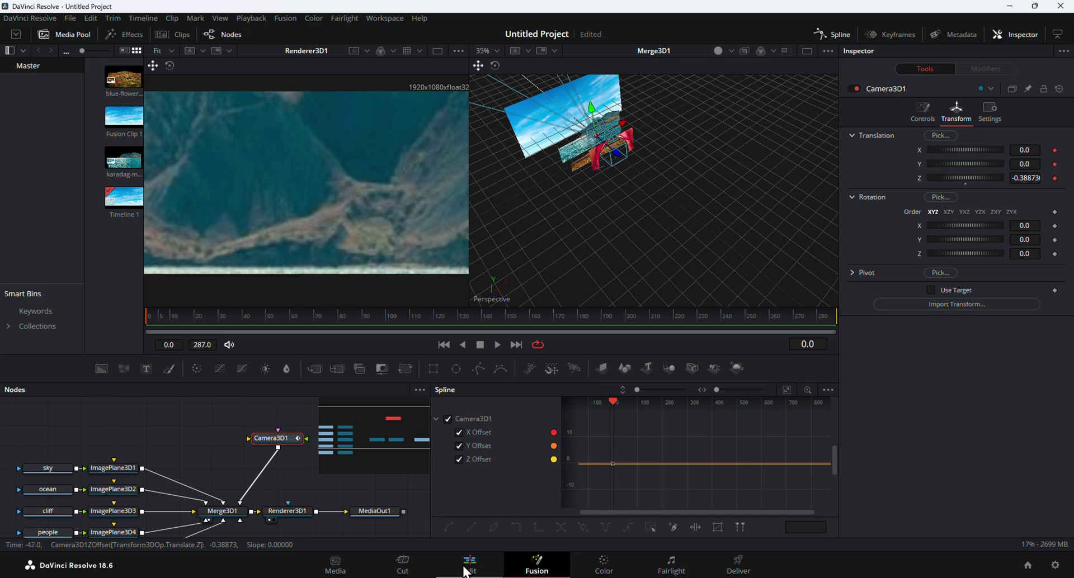
Step: At the last frame, pull the camera back from the scene to set the end position
click(468, 565)
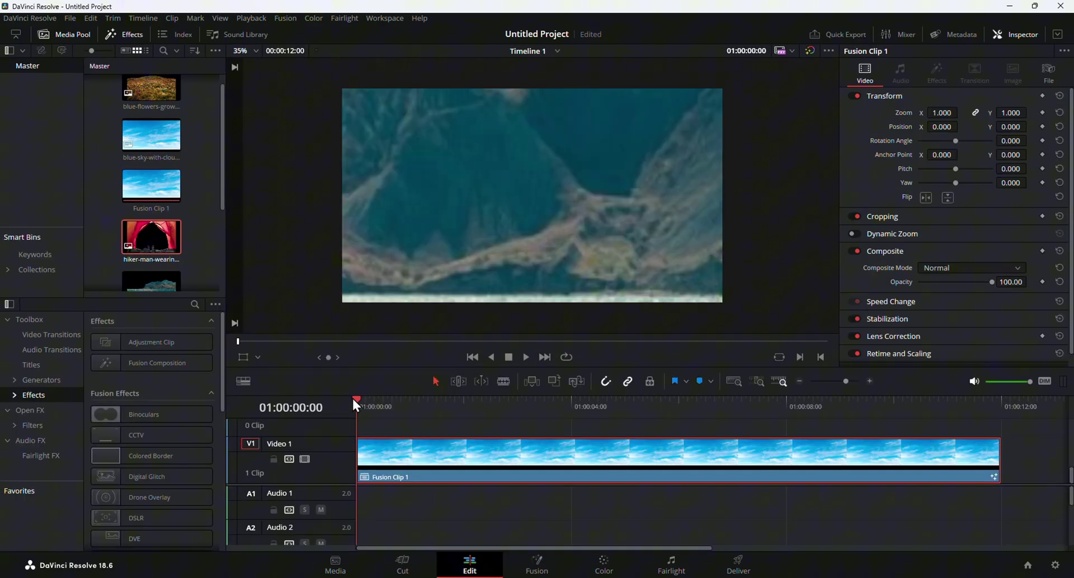
drag(358, 404, 987, 397)
key(shift+5)
drag(626, 160, 668, 207)
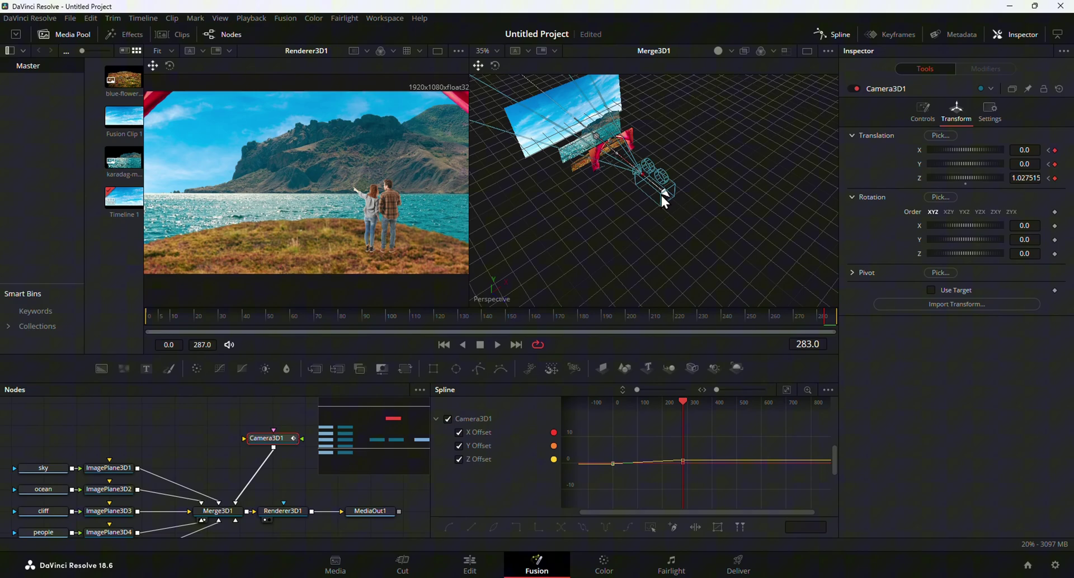
drag(669, 213, 683, 230)
Step: Zoom and pan the Spline graph to check the camera's Z Offset curve and open its curve options
scroll(661, 460, up, 5)
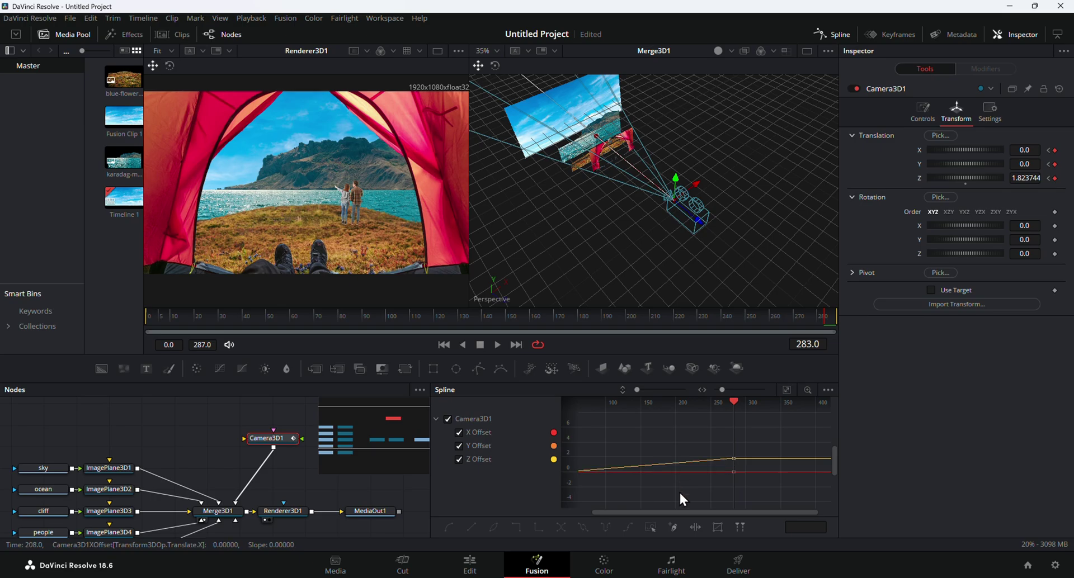
drag(679, 514, 639, 516)
right_click(639, 516)
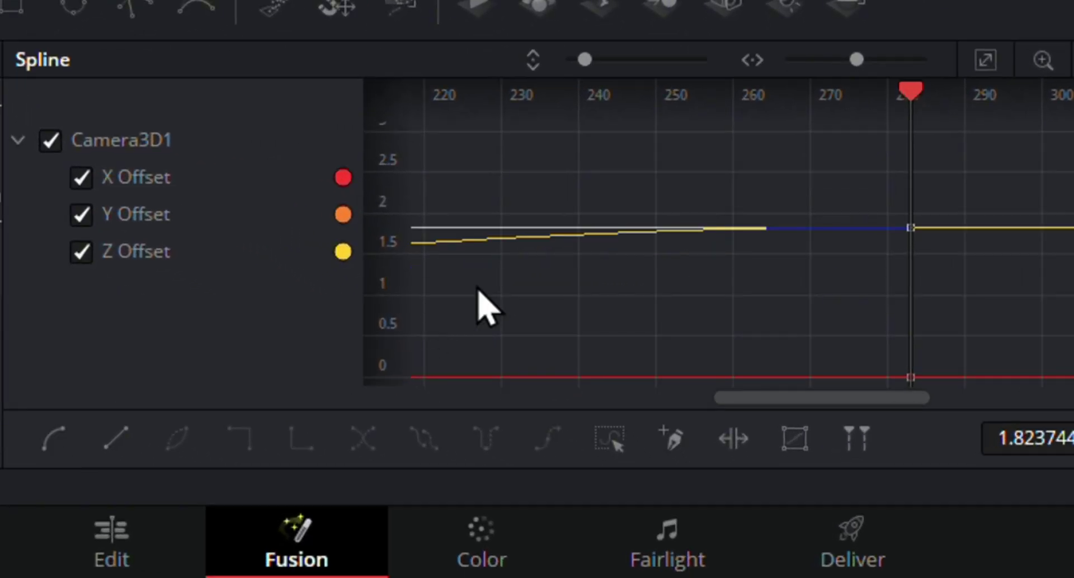
scroll(671, 308, down, 3)
scroll(704, 302, down, 2)
scroll(691, 325, down, 2)
scroll(576, 392, left, 1)
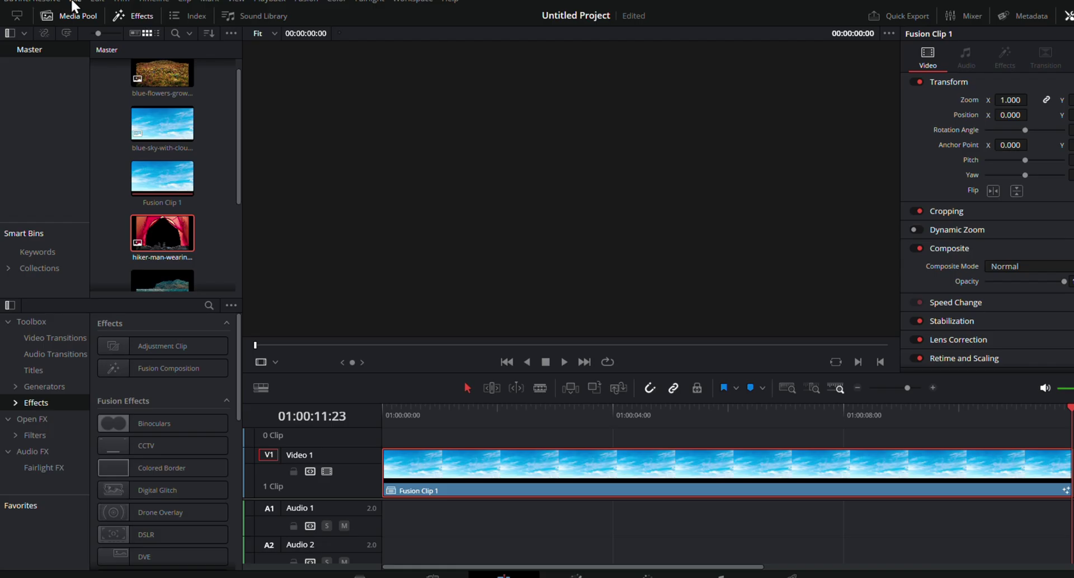
Step: Start a Quick Export of the tent parallax clip from the File menu
click(75, 2)
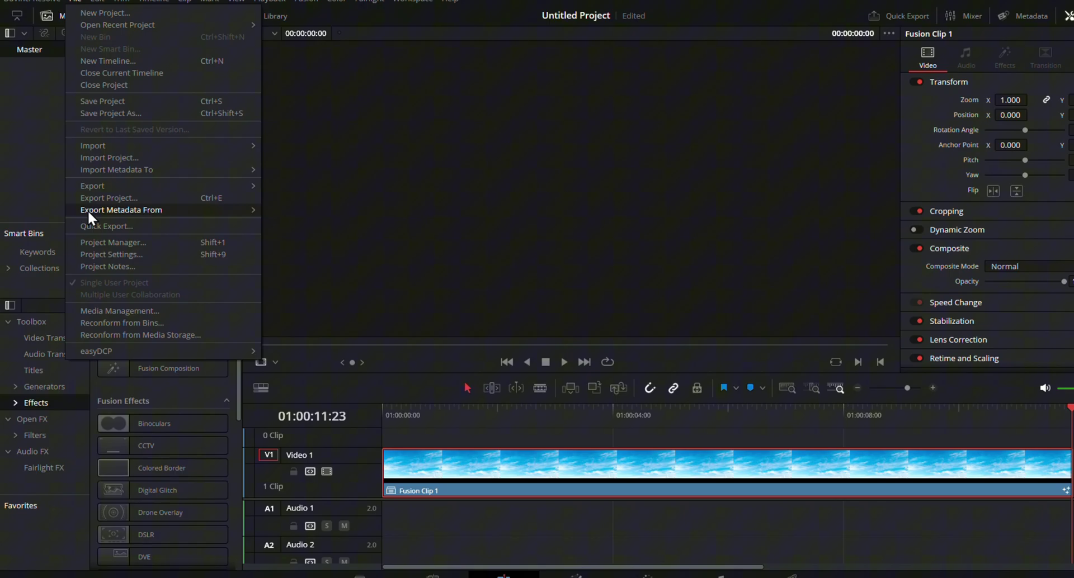
click(95, 227)
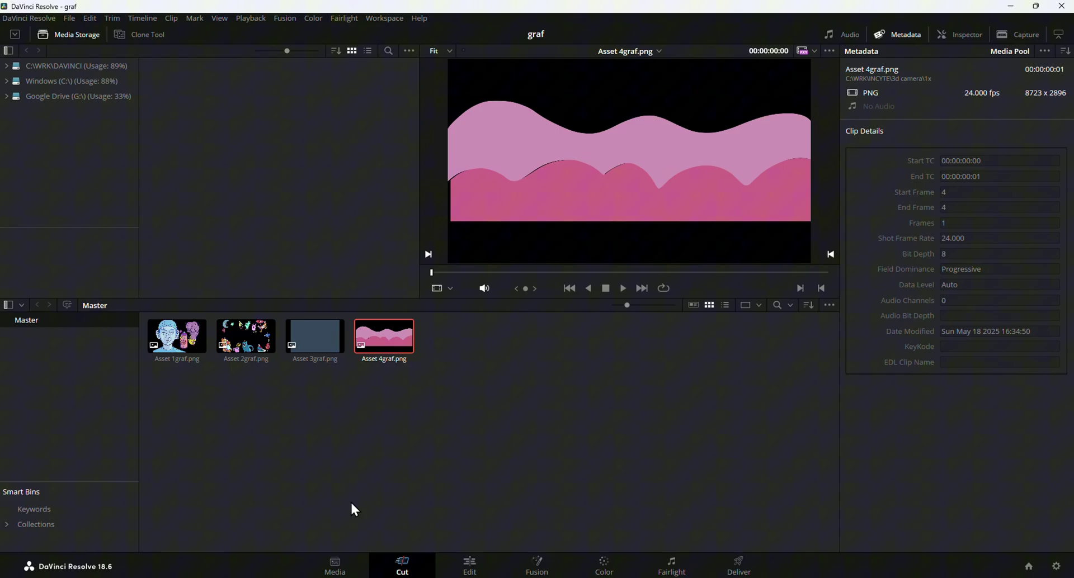
Step: Stack Asset 3graf and Asset 4graf on a new timeline, select both, and open their options
drag(196, 106, 96, 428)
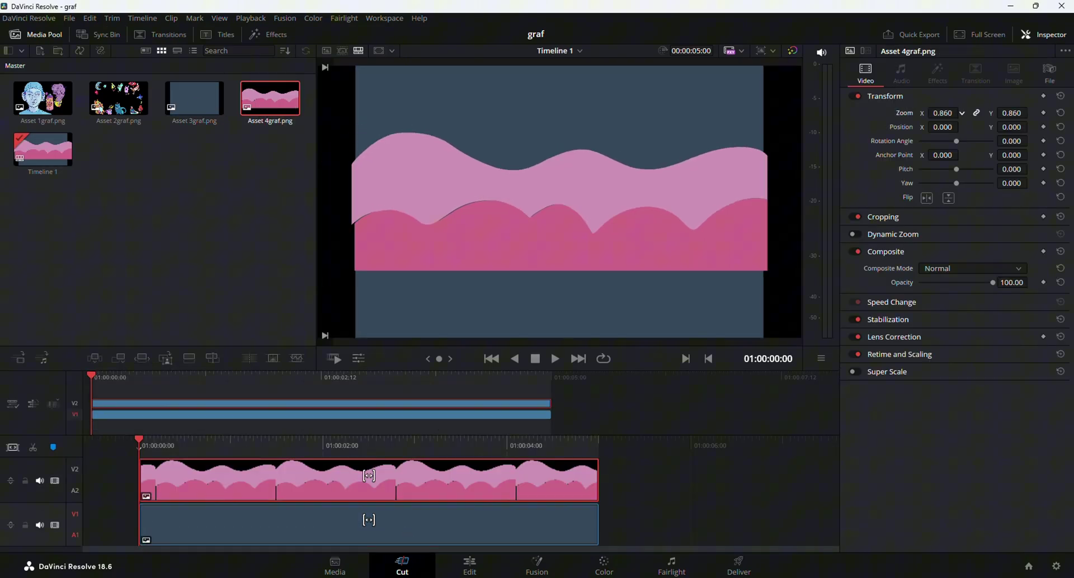
key(shift+4)
right_click(495, 462)
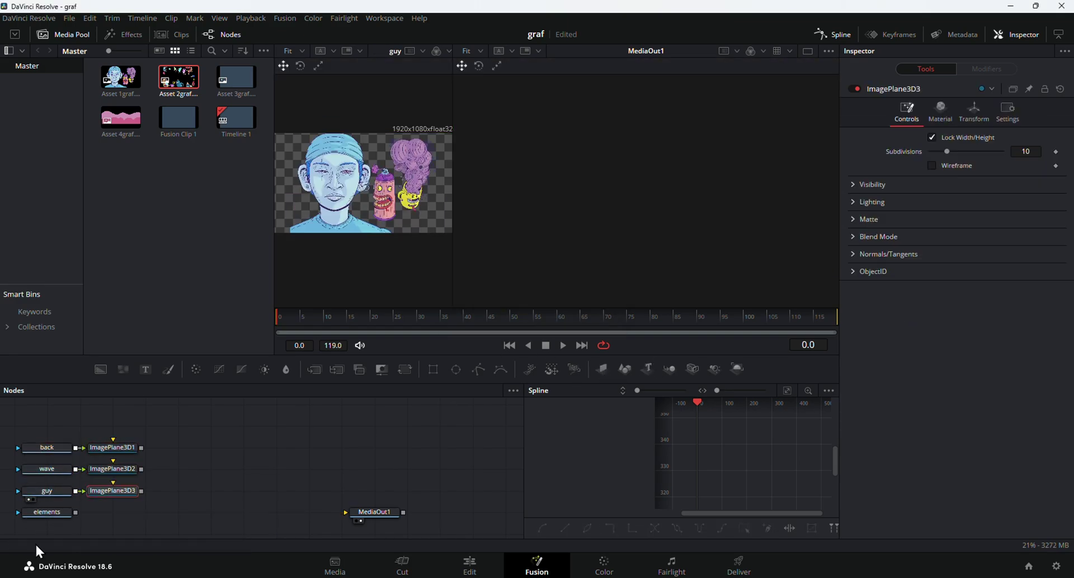
Step: Add Merge3D, Renderer3D and Camera3D nodes, placing the camera beside the merge
key(2)
key(shift+space)
text(renderer)
key(Return)
key(shift+space)
text(camera)
click(340, 488)
drag(111, 533, 214, 444)
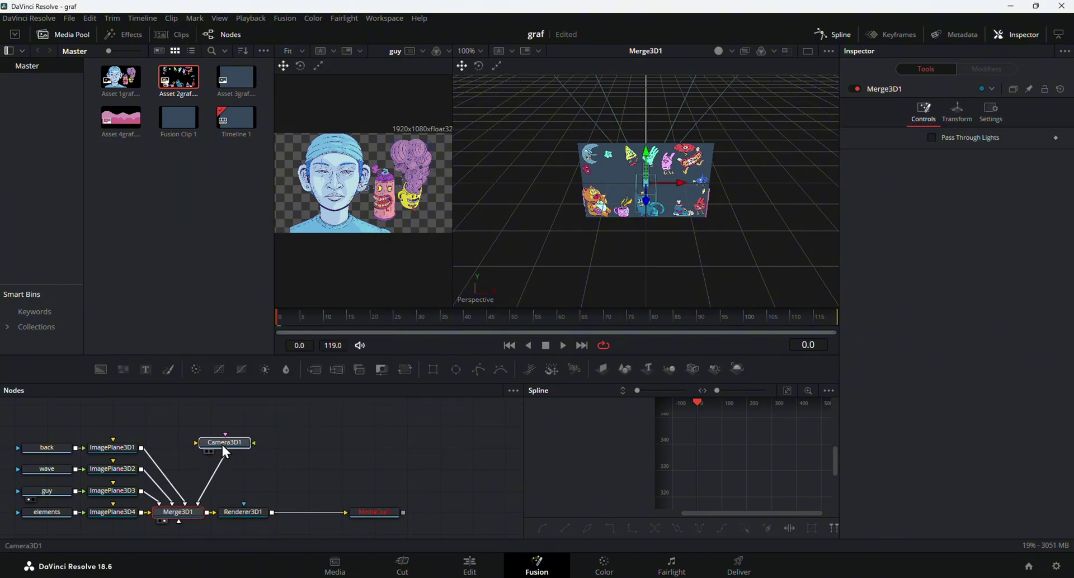
Step: Show the camera's rendered view and orbit the 3D viewer to reveal the camera among the planes
click(214, 444)
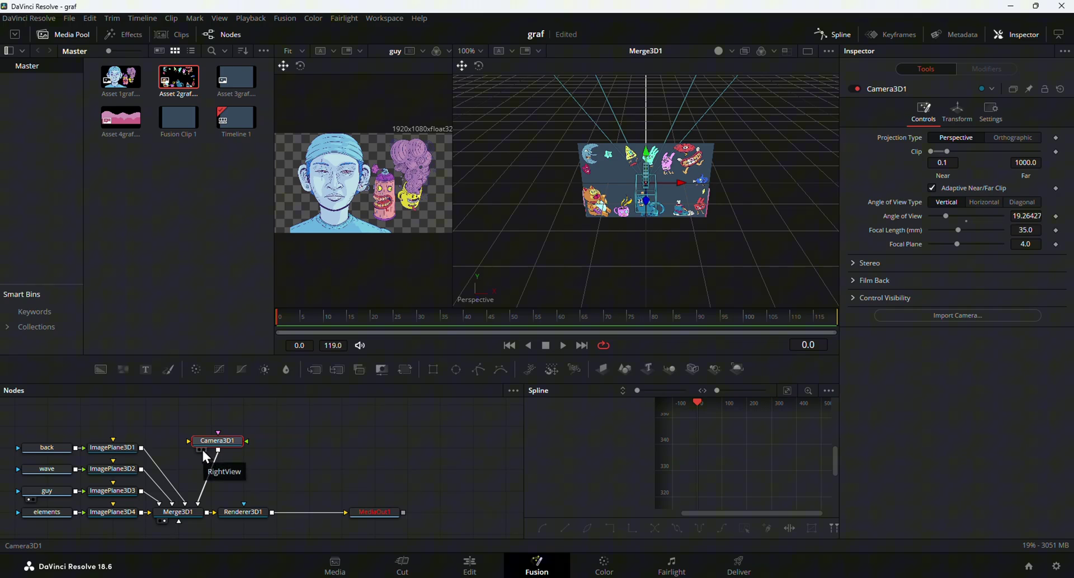
click(101, 449)
click(649, 202)
drag(649, 203, 794, 229)
click(112, 513)
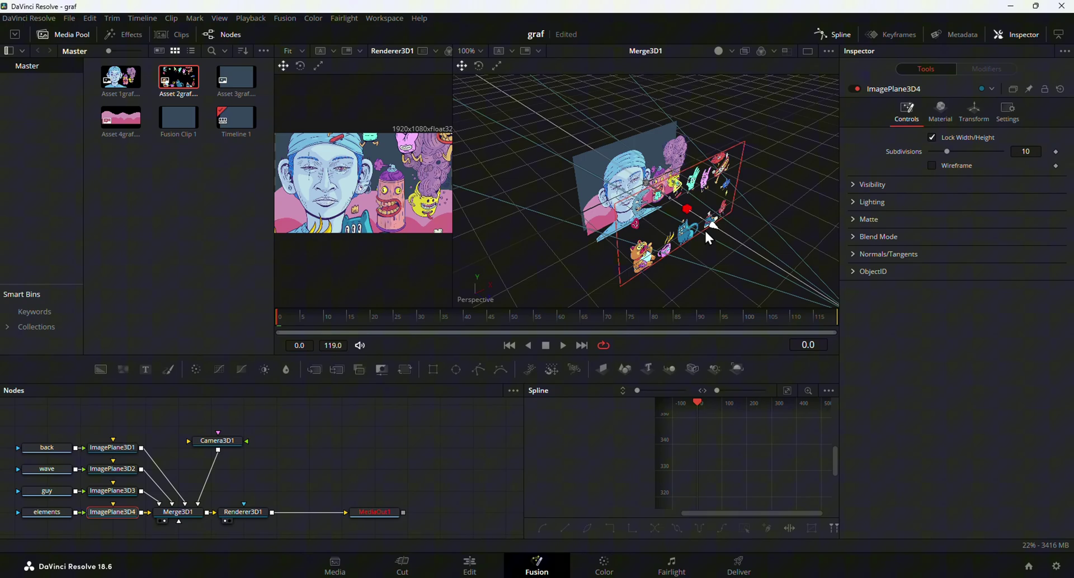
mouse_move(704, 230)
mouse_down()
mouse_move(747, 85)
mouse_move(700, 89)
mouse_up()
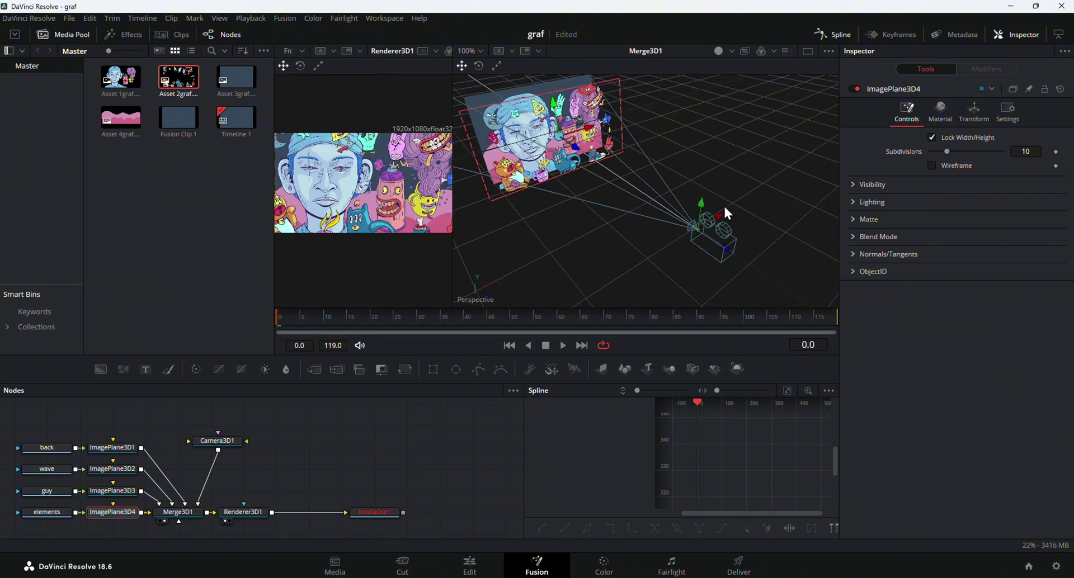
Step: Tilt Camera3D1 on Rotation X and narrow its Angle of View to zoom in
click(224, 445)
click(951, 113)
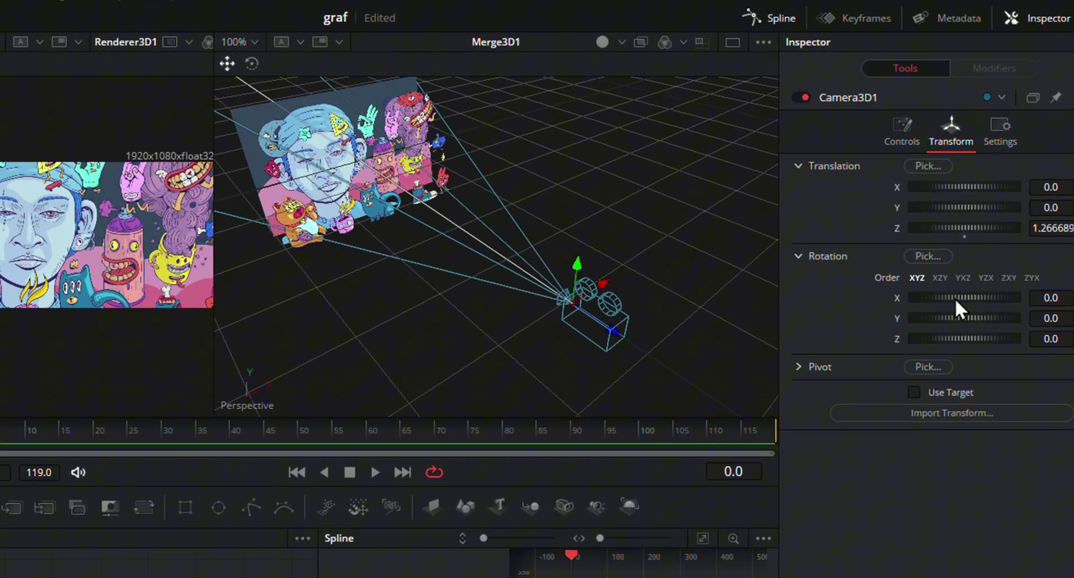
drag(955, 298, 953, 298)
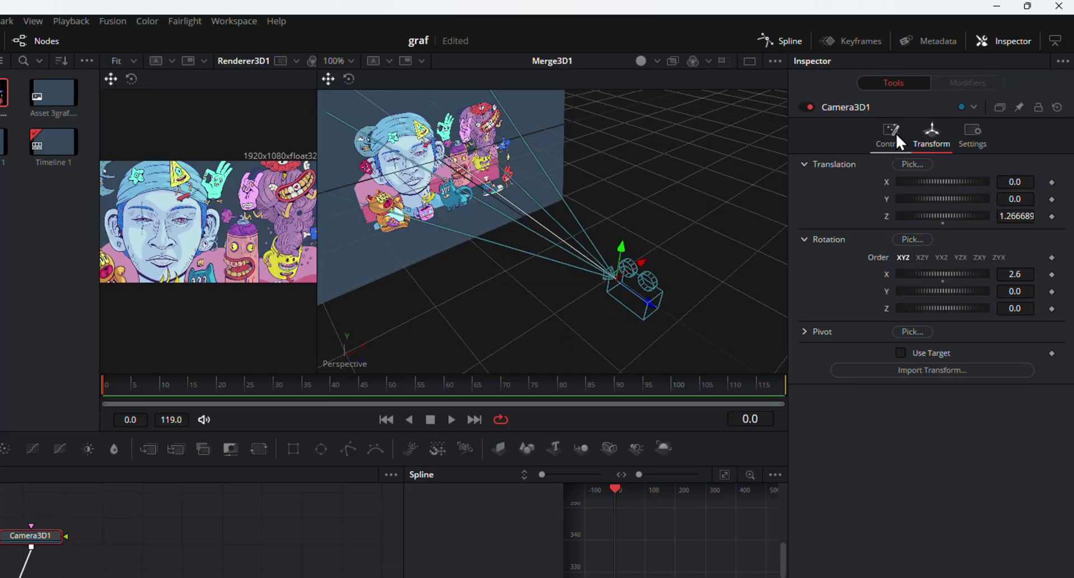
click(895, 136)
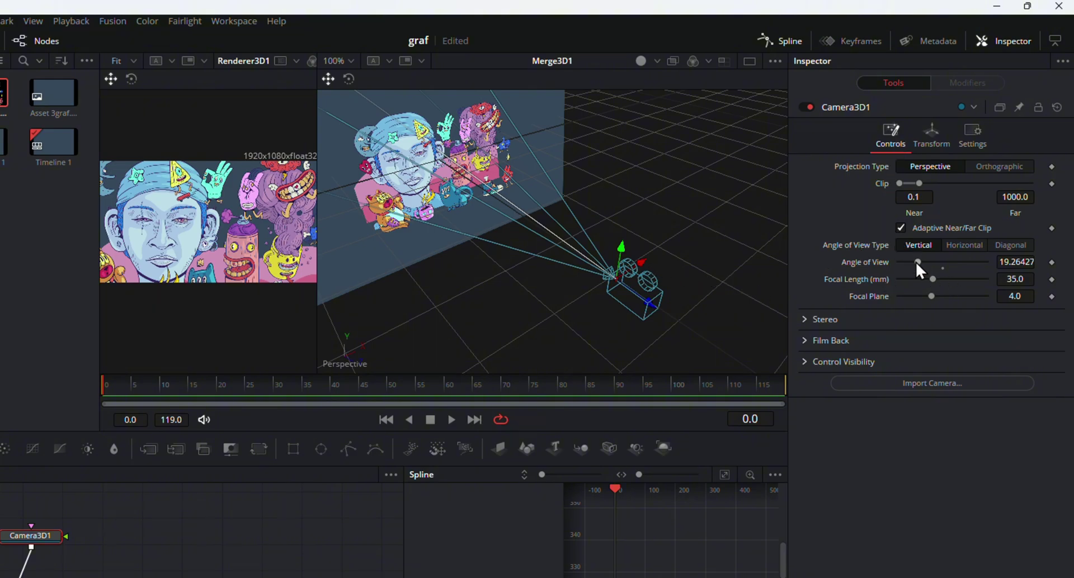
mouse_move(916, 261)
mouse_down()
mouse_move(929, 261)
mouse_move(689, 161)
mouse_up()
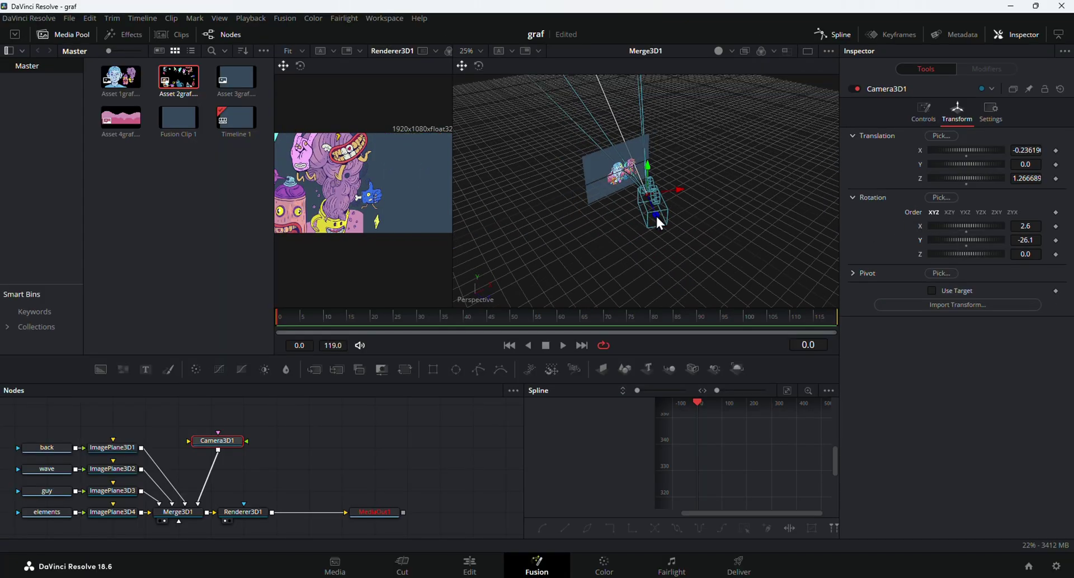
Step: Keyframe Camera3D1's Rotation Y swing and slight rise, then smooth the keyframes in the Spline editor
mouse_move(655, 214)
mouse_down()
mouse_move(677, 256)
mouse_move(670, 233)
mouse_move(647, 221)
mouse_up()
drag(956, 241, 951, 237)
mouse_move(679, 244)
mouse_down()
mouse_move(632, 243)
mouse_move(664, 195)
mouse_move(756, 202)
mouse_move(720, 179)
mouse_move(724, 146)
mouse_up()
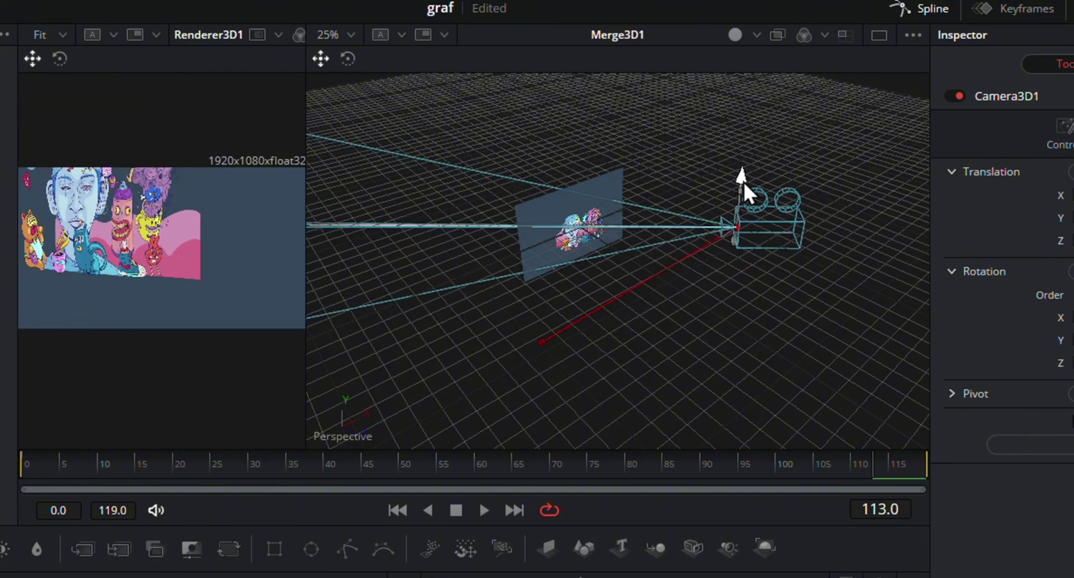
drag(743, 182, 744, 174)
mouse_move(724, 275)
mouse_down()
mouse_move(548, 136)
mouse_move(488, 194)
mouse_move(651, 207)
mouse_up()
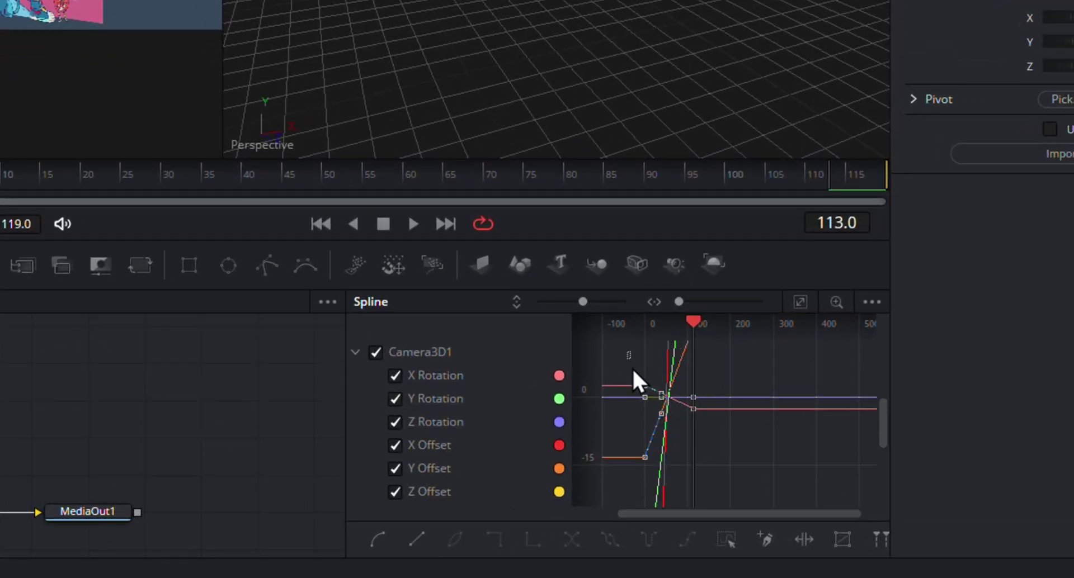
click(649, 486)
click(377, 534)
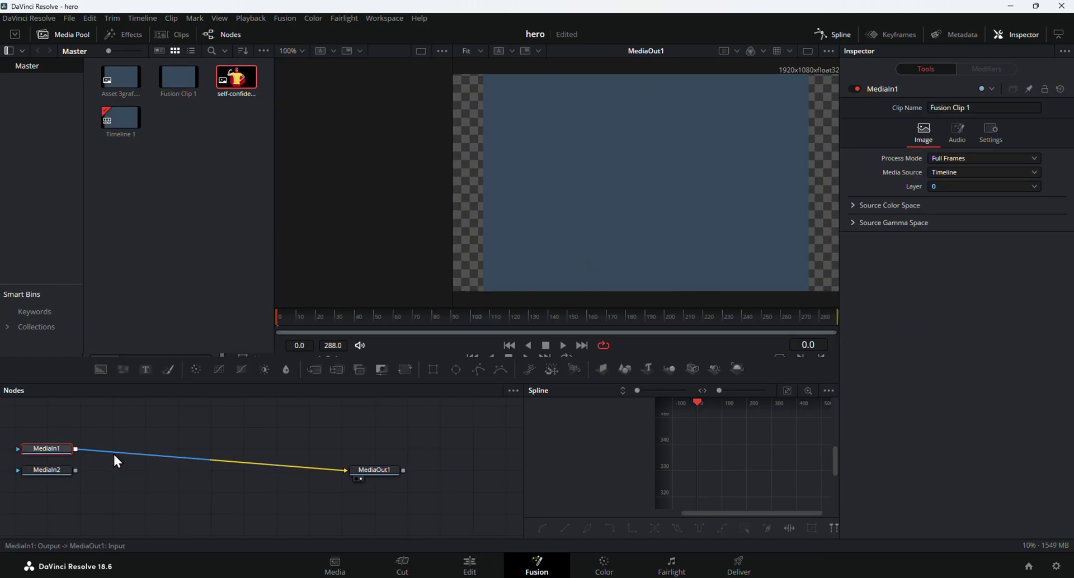
Step: Add ImagePlane3D nodes after both MediaIns, followed by a Merge3D and a Renderer 3D
click(575, 369)
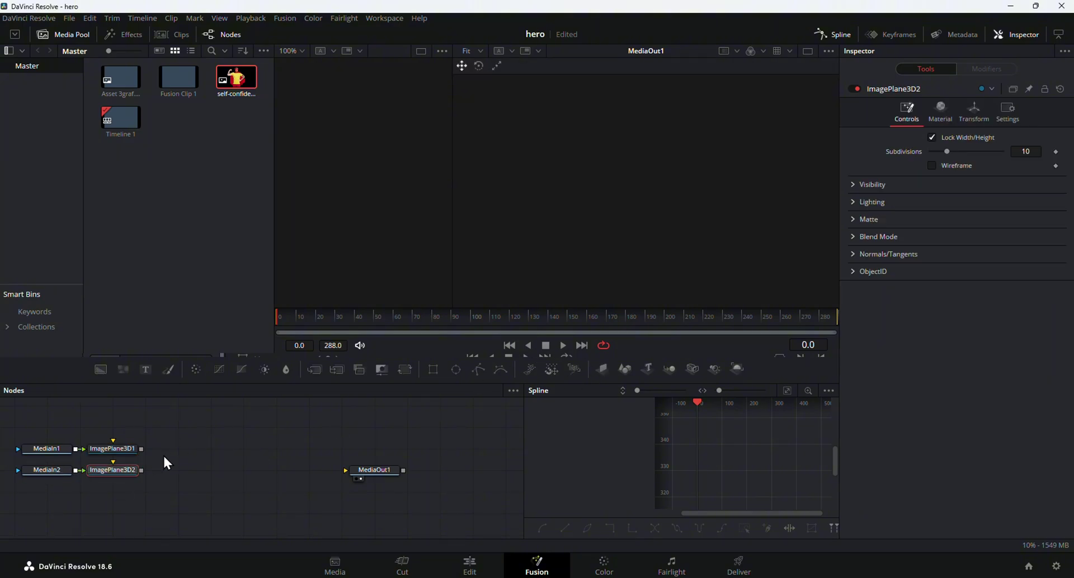
key(shift+space)
key(Return)
click(164, 479)
key(shift+space)
text(Renderer 3D)
key(Return)
Step: Add a Camera3D wired into the Merge3D and lower it in the rendered view
key(shift+space)
text(camera)
click(307, 262)
click(342, 487)
mouse_move(273, 421)
mouse_down()
mouse_move(215, 415)
mouse_move(178, 470)
mouse_up()
click(226, 480)
drag(646, 227, 647, 267)
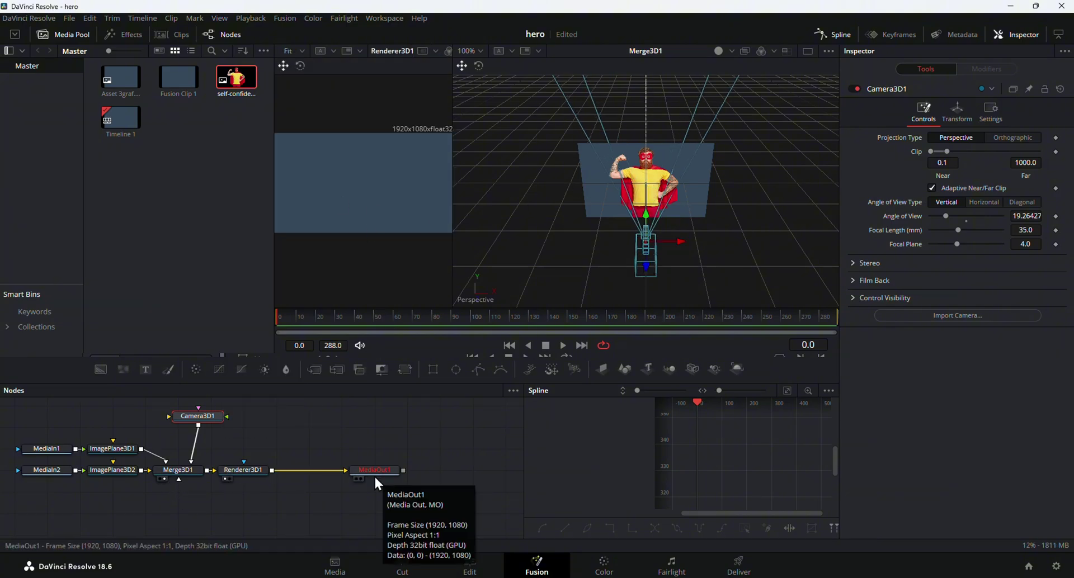
Step: Push the backdrop ImagePlane3D1 back on Z and set its scale to 2.5
click(677, 190)
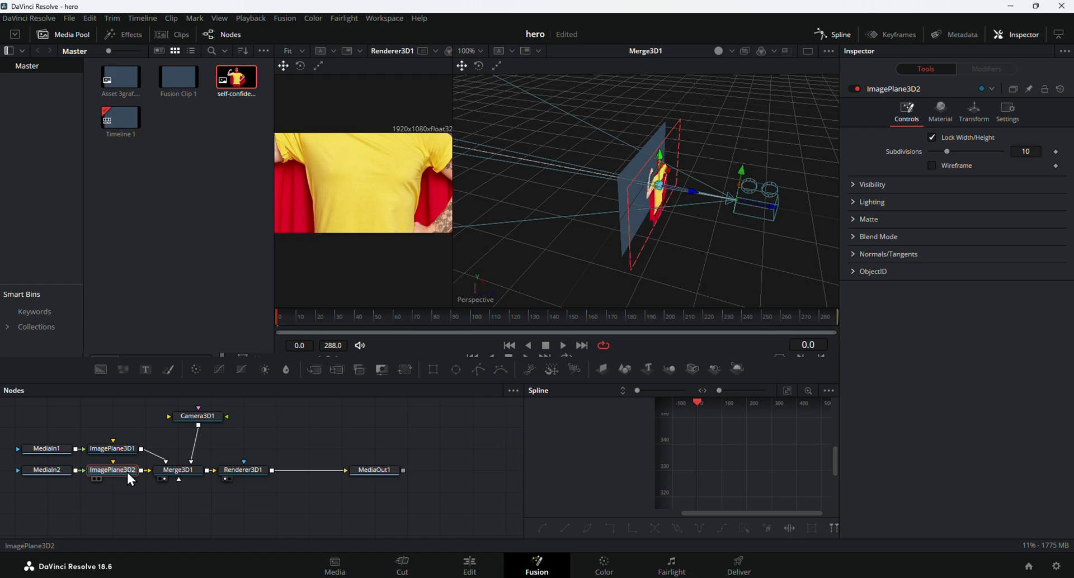
click(112, 448)
drag(683, 192, 651, 192)
click(974, 112)
click(982, 319)
Step: Move Camera3D1 lower and closer, preview the clip on the Cut page, then raise the camera
click(769, 215)
click(957, 112)
mouse_move(807, 226)
mouse_down()
mouse_move(710, 253)
mouse_move(694, 279)
mouse_move(686, 244)
mouse_up()
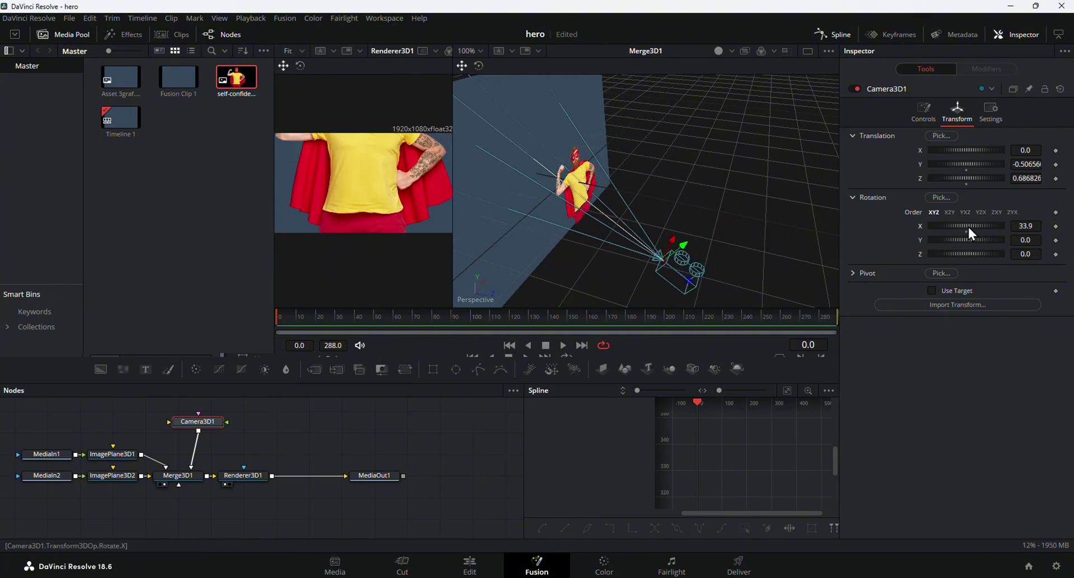
click(402, 565)
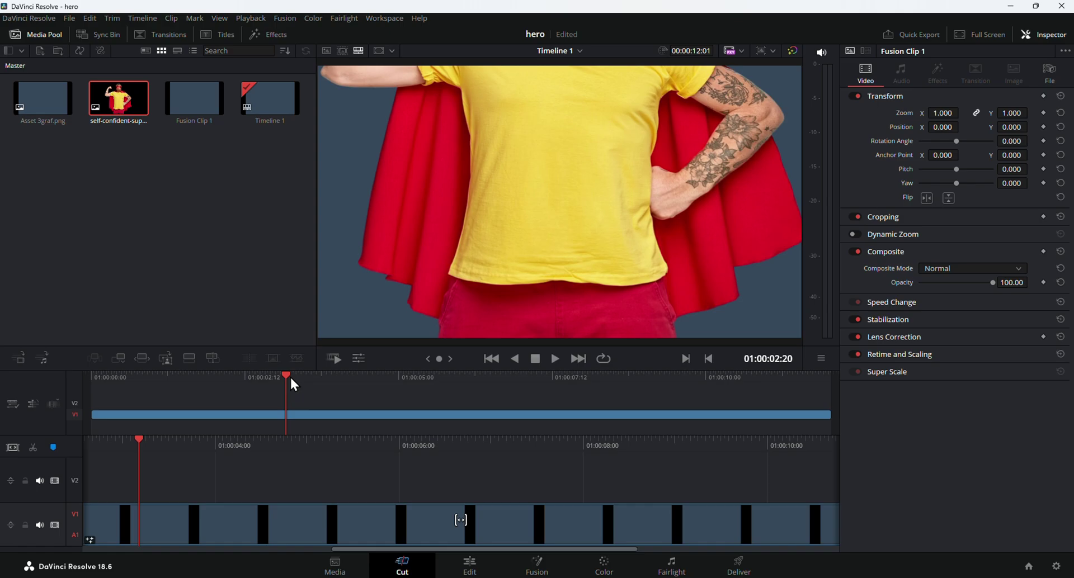
drag(390, 411, 334, 374)
key(shift+5)
drag(680, 248, 651, 131)
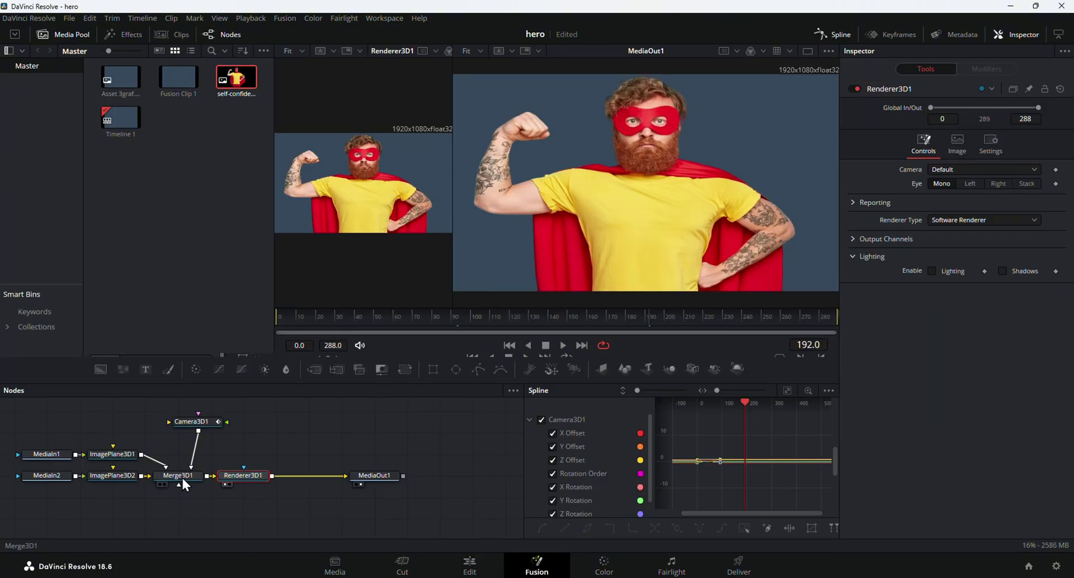
Step: Keyframe Camera3D1 turning sideways on Rotation Y and moving to a new position around the hero
key(2)
click(676, 132)
drag(665, 152, 649, 183)
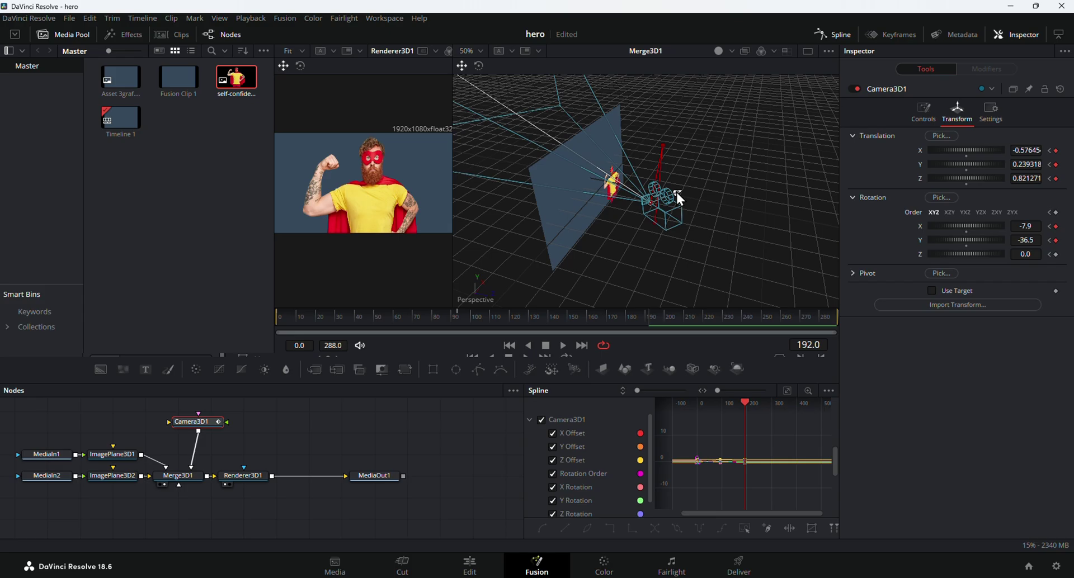
drag(945, 238, 951, 240)
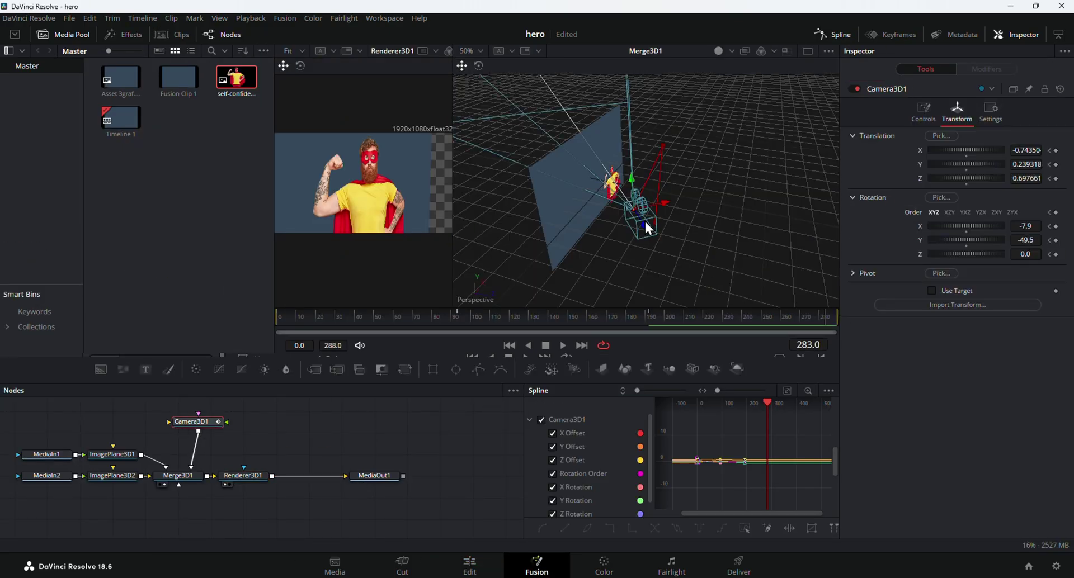
mouse_move(647, 228)
mouse_down()
mouse_move(649, 184)
mouse_move(664, 199)
mouse_move(673, 157)
mouse_up()
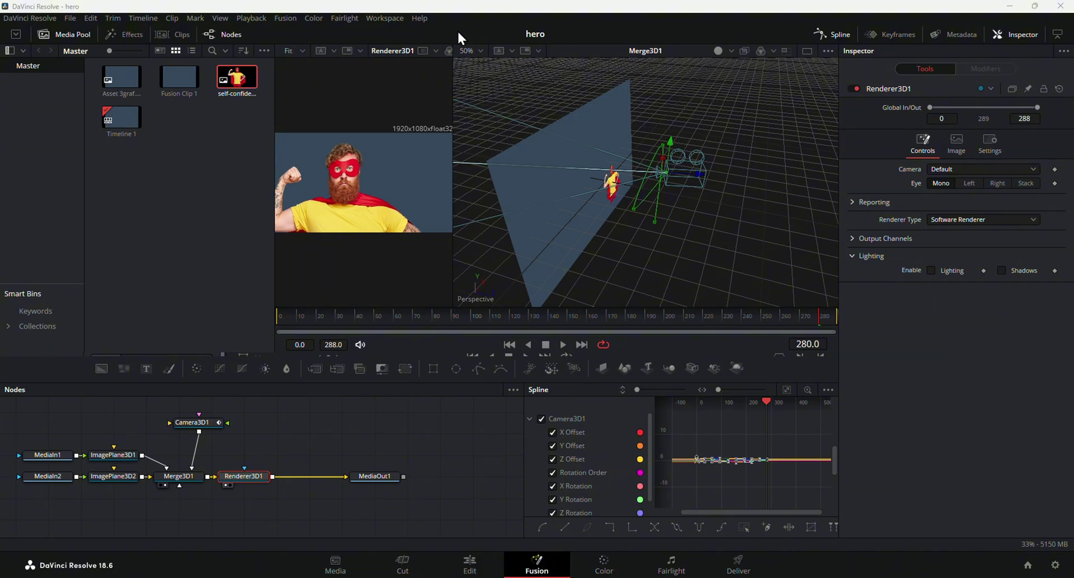
Step: Replace MediaIn1's backdrop with the green background image and preview the composite on the Edit timeline
click(62, 453)
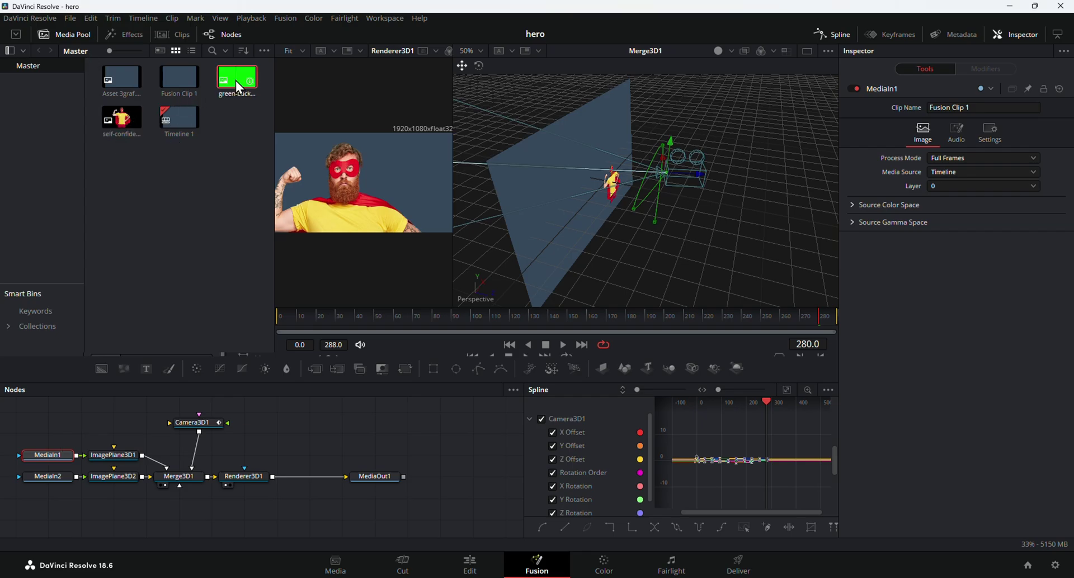
drag(237, 87, 54, 462)
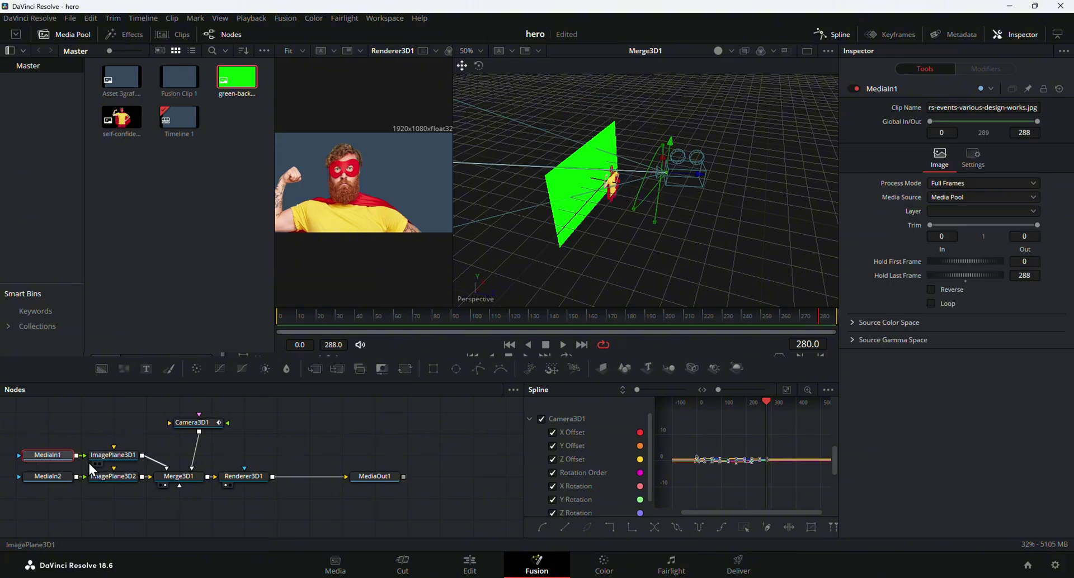
click(470, 565)
mouse_move(515, 398)
mouse_down()
mouse_move(502, 393)
mouse_move(728, 421)
mouse_up()
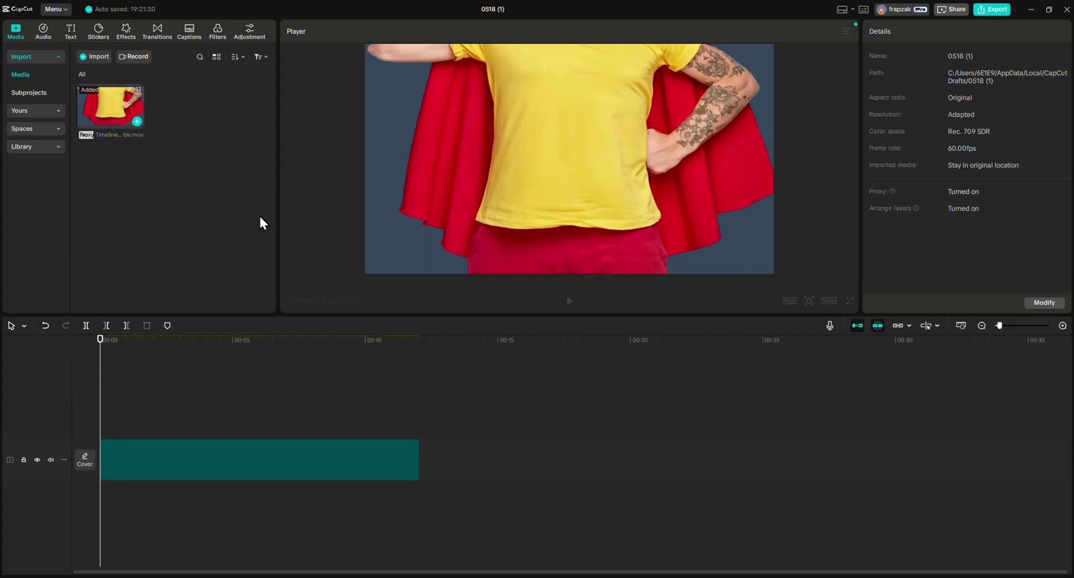
Step: Chroma-key the hero clip by sampling its blue background with the colour picker
click(873, 208)
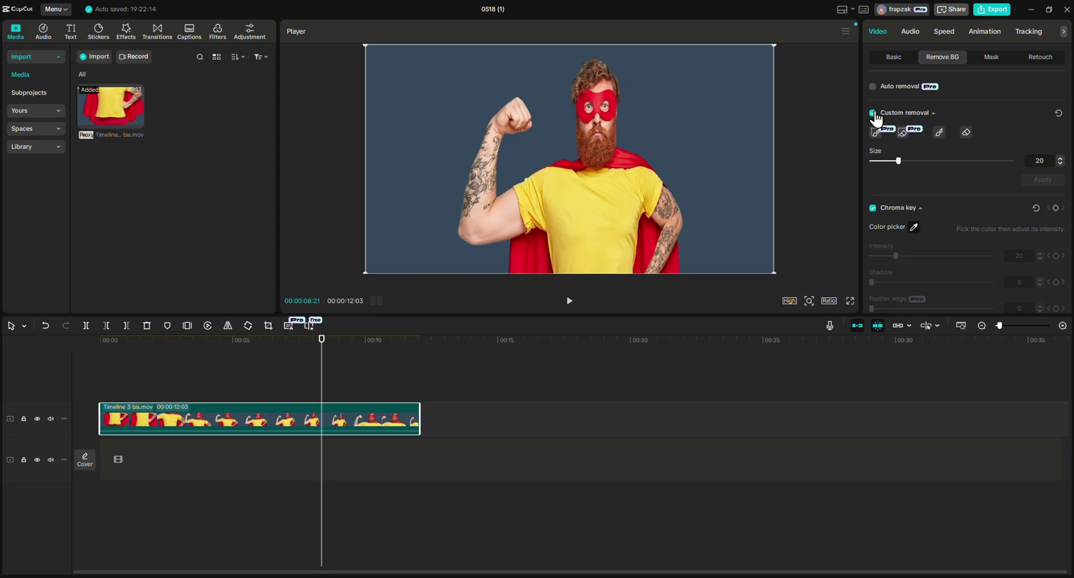
click(913, 226)
click(750, 161)
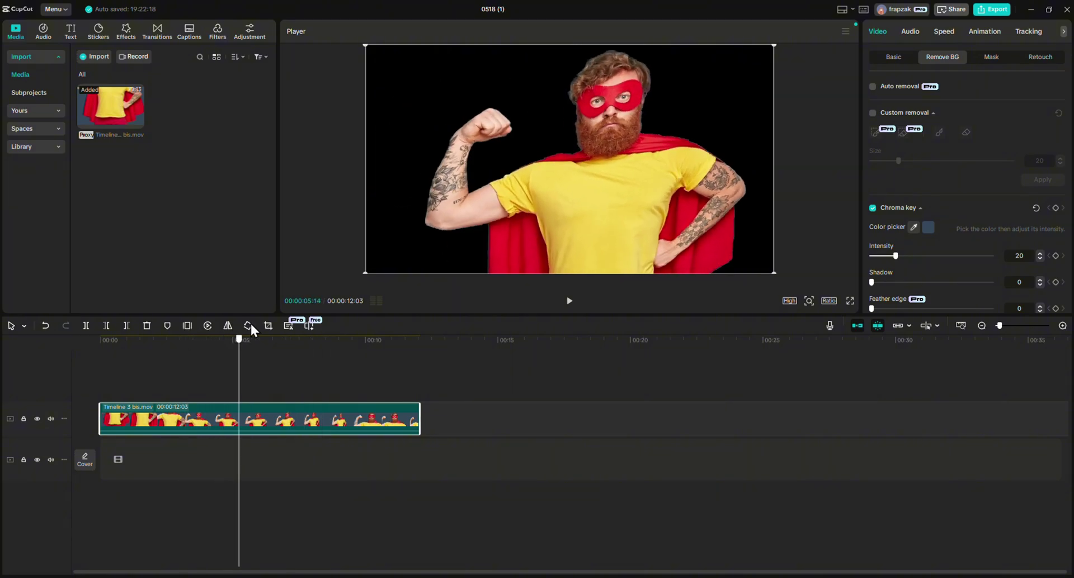
Step: Place the clock video on a track beneath the hero clip and play the composite
drag(322, 342, 272, 343)
drag(187, 106, 111, 432)
click(170, 351)
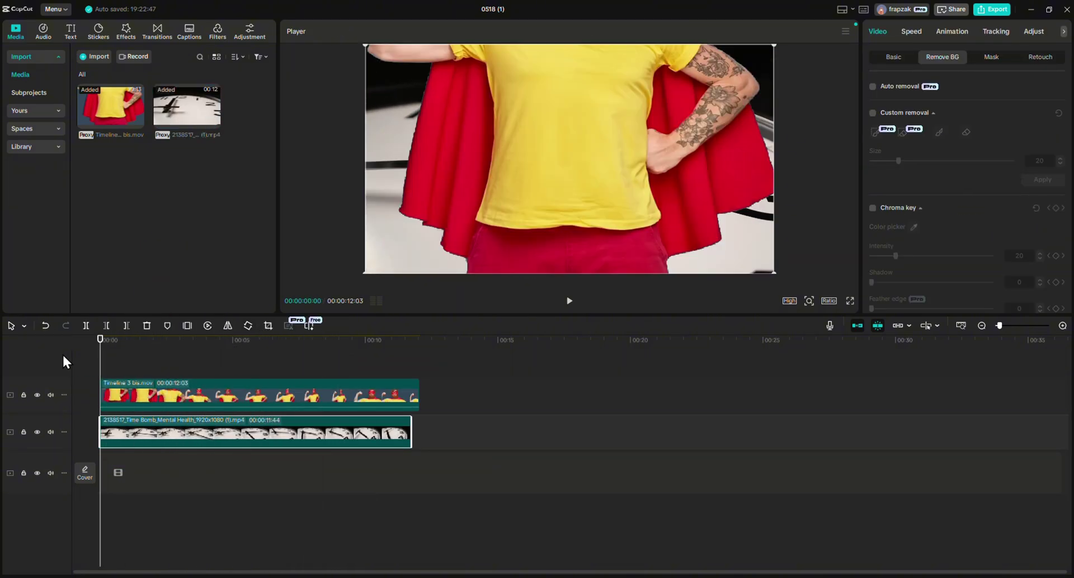
key(space)
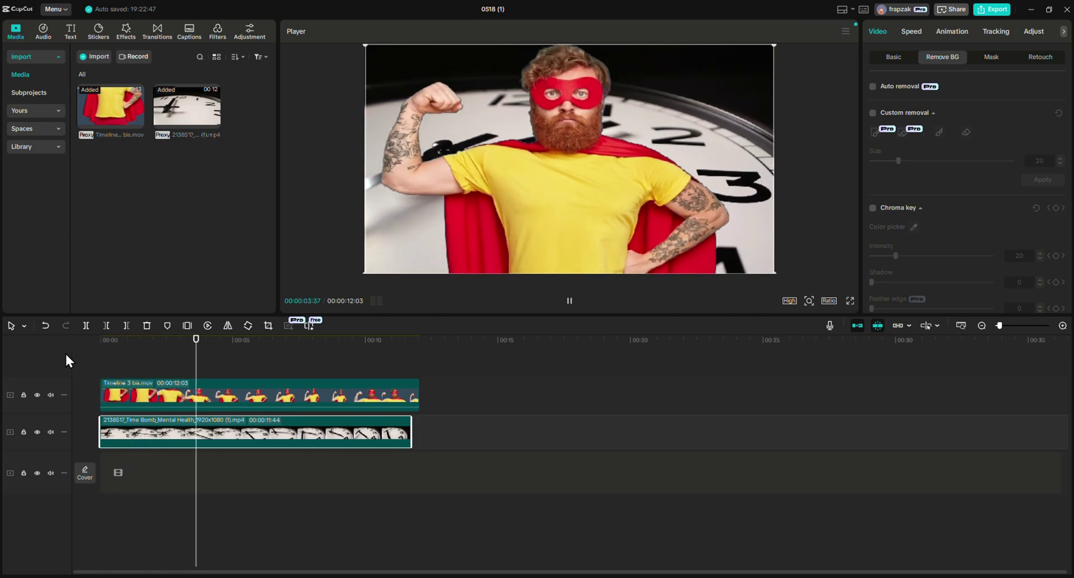
Step: Compound the hero and clock clips with Alt+G, apply the Montage speed curve, and play it back
key(ctrl+a)
key(alt+g)
click(914, 32)
click(947, 33)
click(958, 58)
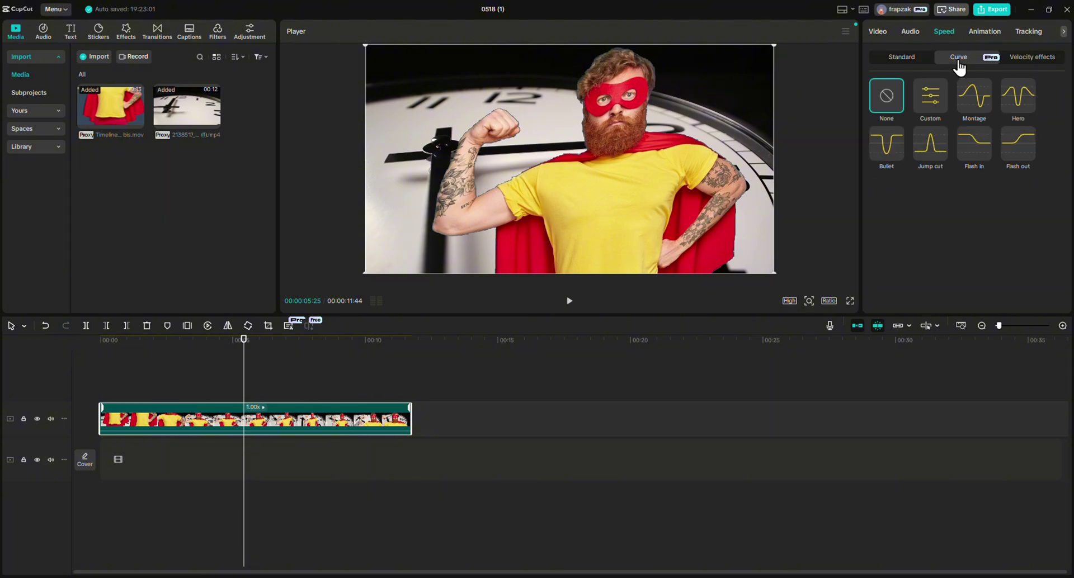
click(969, 96)
click(116, 382)
key(space)
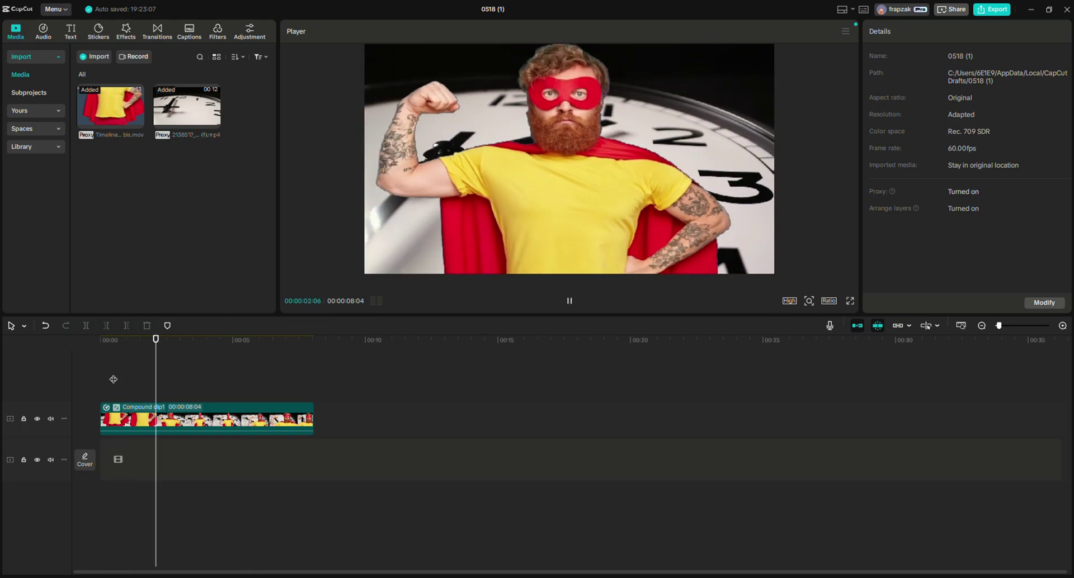